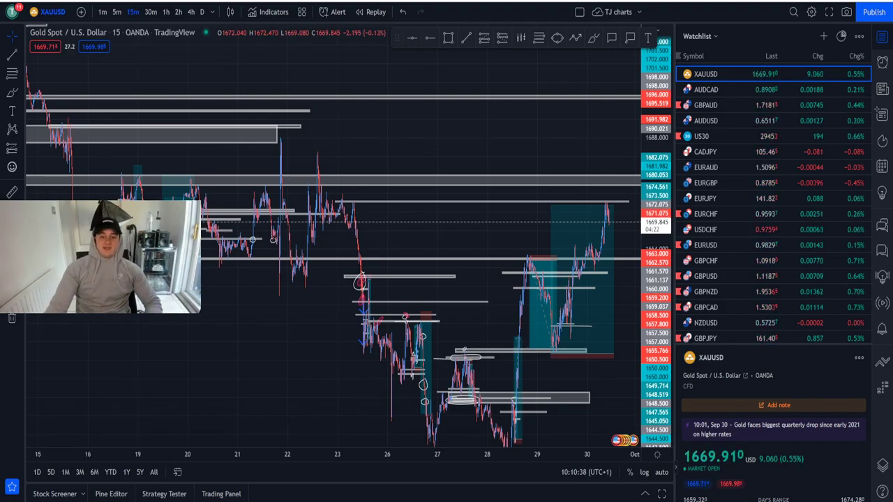
Examine the XAUUSD 15-minute chart across the late-September drop, the rally and the marked trade zones
{"action": "scroll", "coordinate": [452, 320], "scroll_direction": "up", "scroll_amount": 5}
{"action": "left_click_drag", "start_coordinate": [597, 367], "coordinate": [603, 315]}
{"action": "left_click_drag", "start_coordinate": [662, 331], "coordinate": [665, 258]}
{"action": "scroll", "coordinate": [610, 318], "scroll_direction": "up", "scroll_amount": 5}
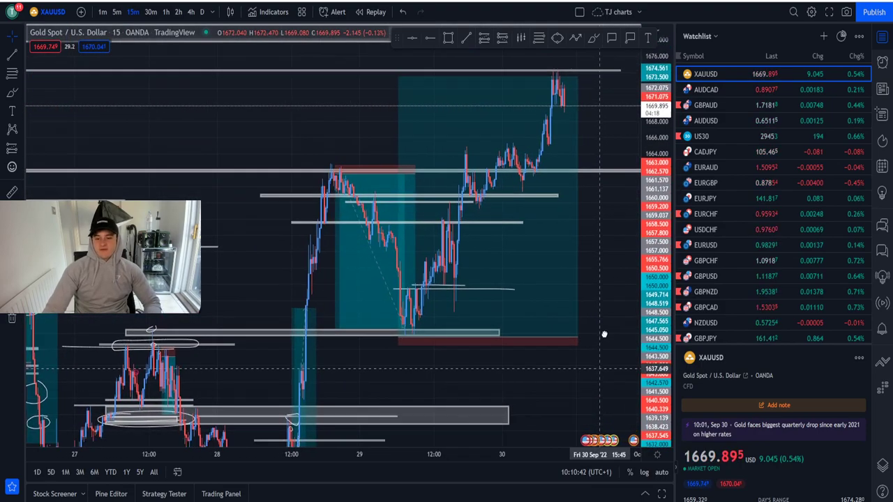
{"action": "scroll", "coordinate": [610, 318], "scroll_direction": "down", "scroll_amount": 3}
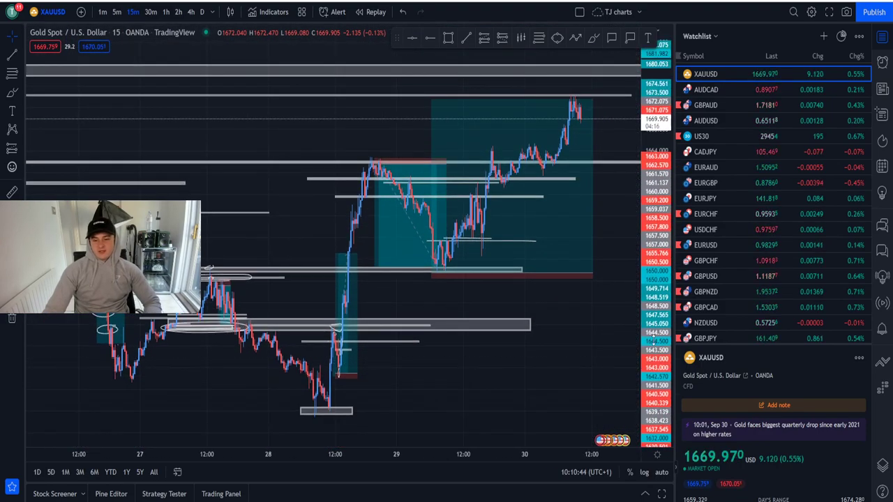
{"action": "scroll", "coordinate": [588, 327], "scroll_direction": "up", "scroll_amount": 3}
{"action": "mouse_move", "coordinate": [586, 349]}
{"action": "left_mouse_down"}
{"action": "mouse_move", "coordinate": [585, 407]}
{"action": "mouse_move", "coordinate": [590, 347]}
{"action": "left_mouse_up"}
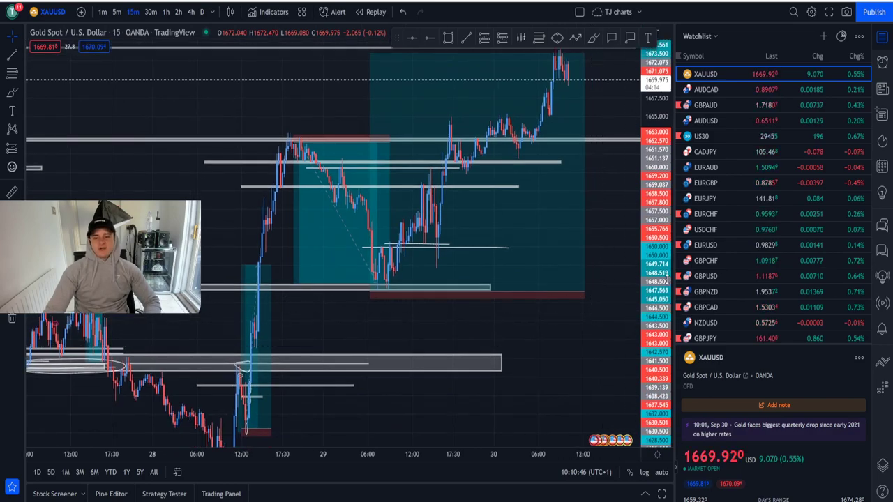
{"action": "left_click_drag", "start_coordinate": [651, 283], "coordinate": [650, 262]}
{"action": "scroll", "coordinate": [629, 350], "scroll_direction": "down", "scroll_amount": 2}
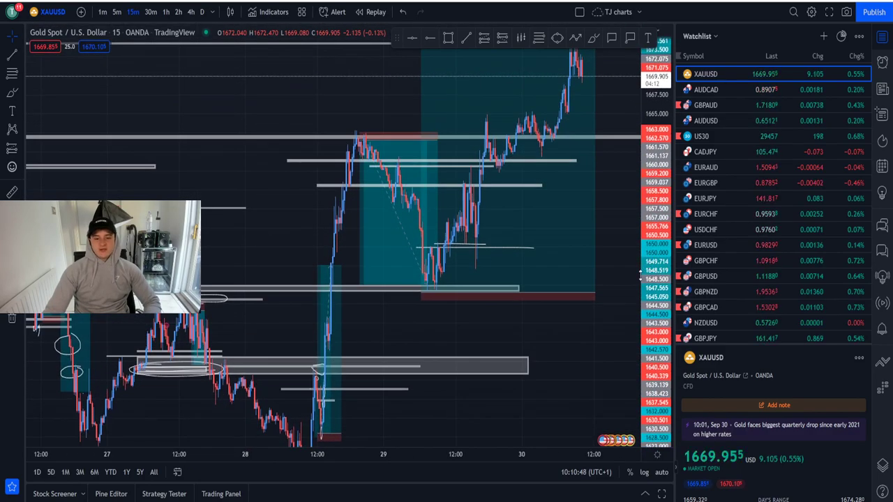
{"action": "left_click_drag", "start_coordinate": [424, 436], "coordinate": [471, 416]}
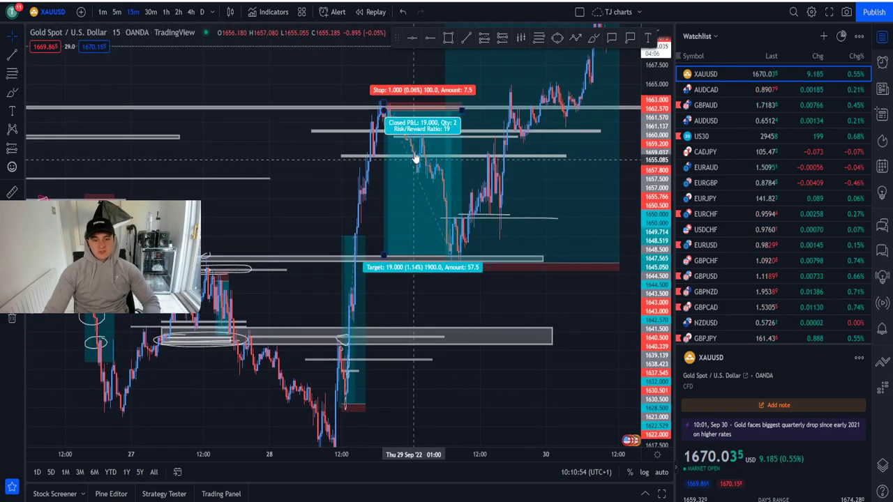
Inspect the closed short position from 29 September and the entry and stop area of the long position after it
{"action": "left_click", "coordinate": [395, 117]}
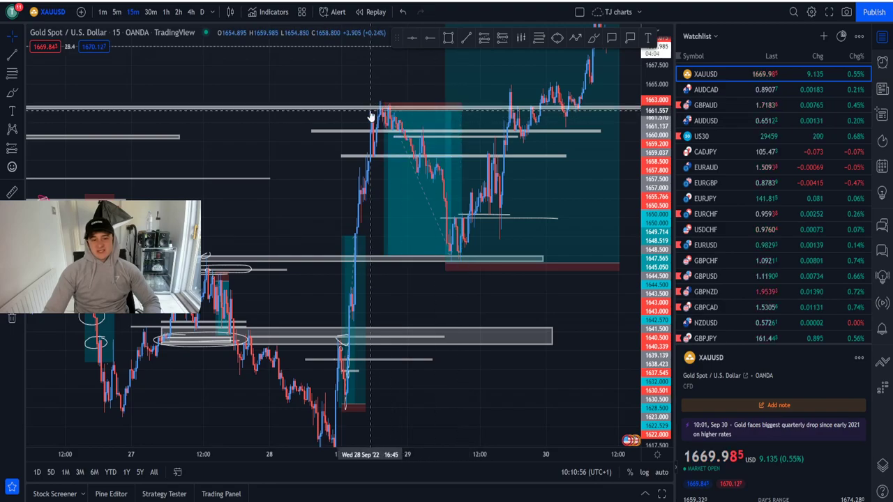
{"action": "left_click_drag", "start_coordinate": [526, 316], "coordinate": [535, 335]}
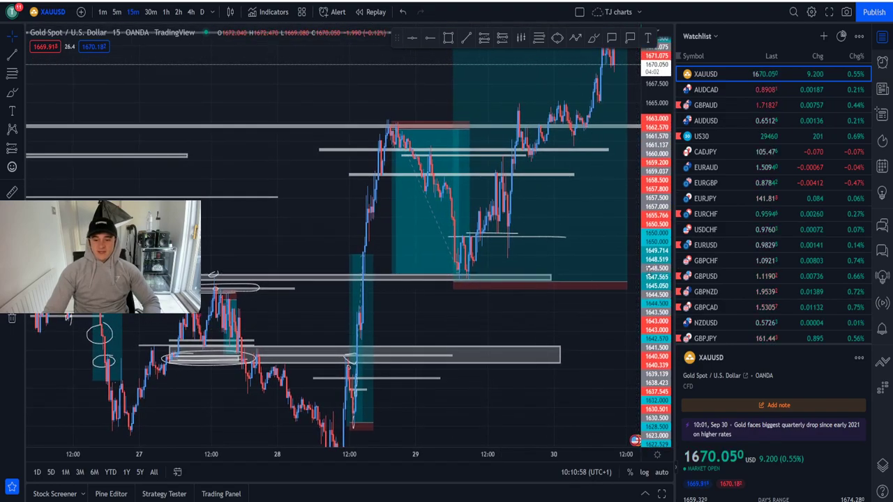
{"action": "left_click_drag", "start_coordinate": [653, 244], "coordinate": [653, 193]}
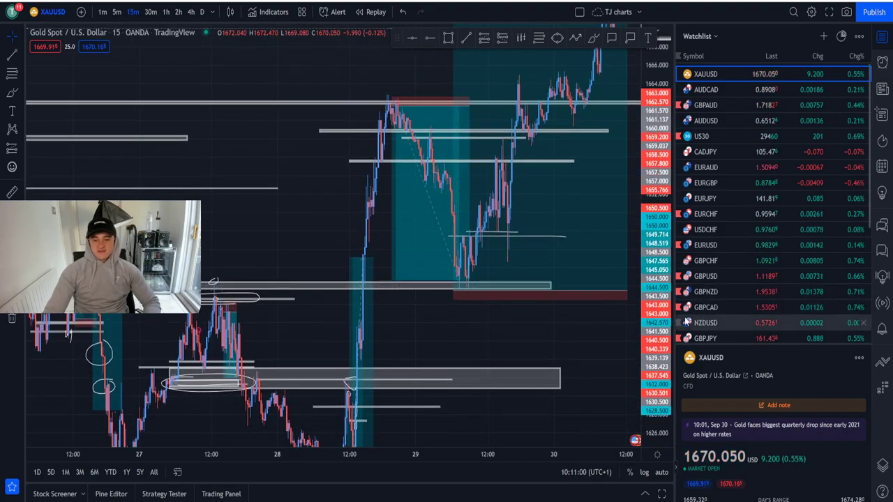
{"action": "left_click_drag", "start_coordinate": [653, 314], "coordinate": [651, 236]}
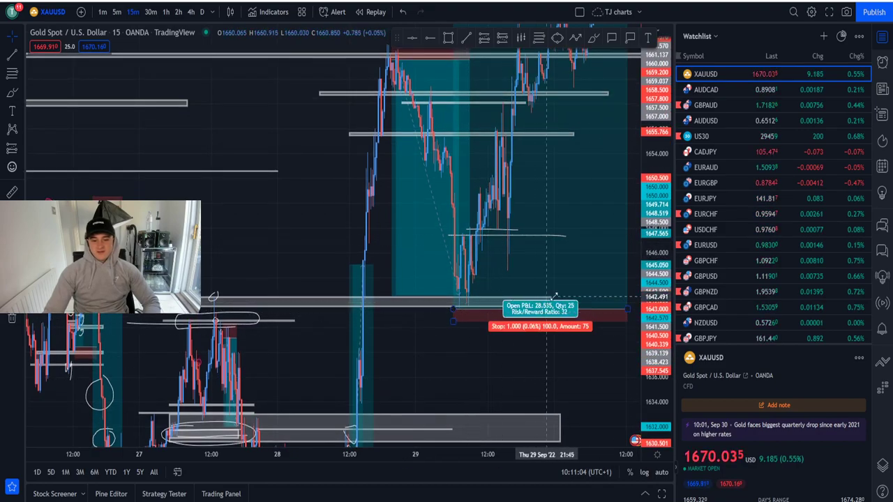
{"action": "left_click_drag", "start_coordinate": [650, 262], "coordinate": [650, 342]}
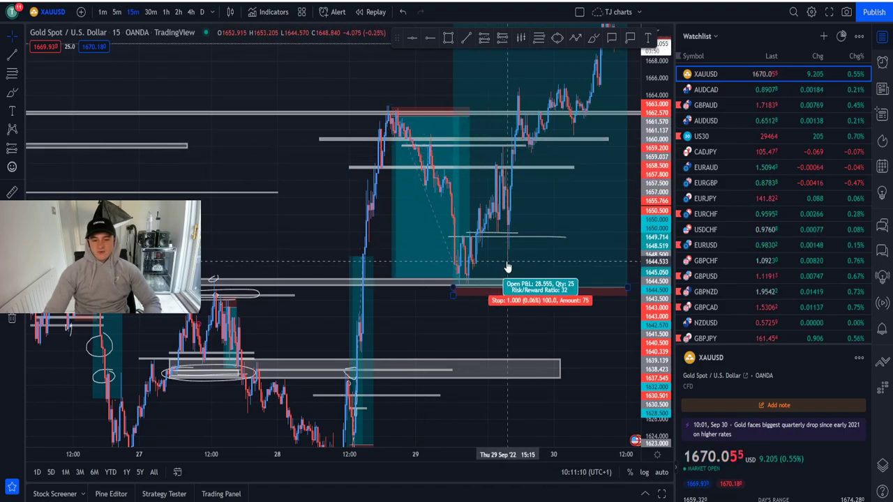
Review the open long position from its entry zone up to its target near the 30 September high
{"action": "left_click_drag", "start_coordinate": [650, 266], "coordinate": [596, 365]}
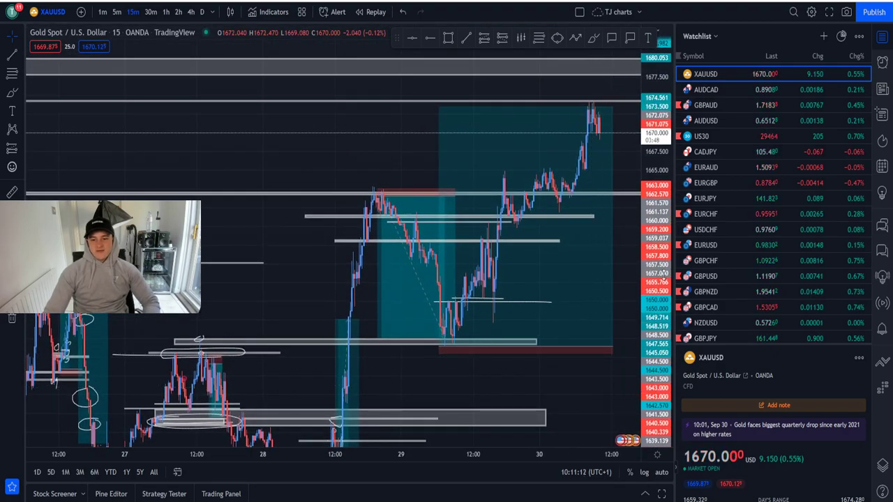
{"action": "left_click_drag", "start_coordinate": [664, 274], "coordinate": [661, 202]}
{"action": "scroll", "coordinate": [588, 160], "scroll_direction": "down", "scroll_amount": 2}
{"action": "scroll", "coordinate": [600, 143], "scroll_direction": "up", "scroll_amount": 2}
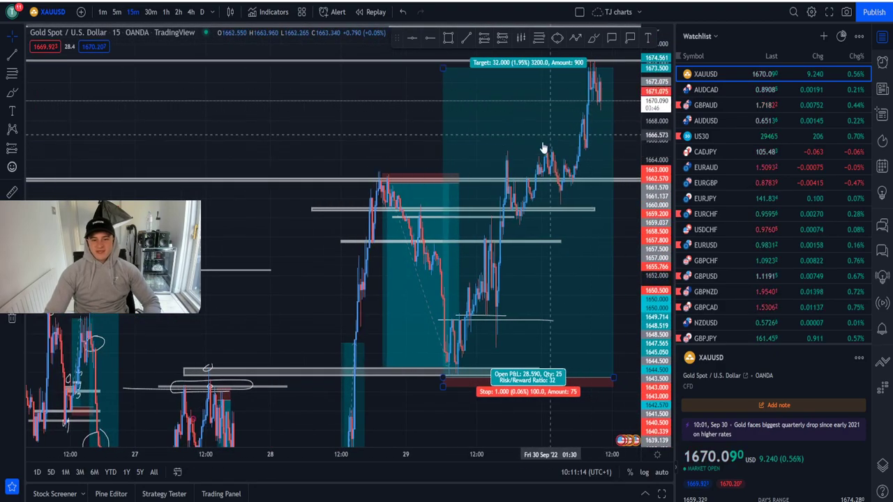
{"action": "scroll", "coordinate": [543, 147], "scroll_direction": "down", "scroll_amount": 3}
{"action": "left_click_drag", "start_coordinate": [402, 286], "coordinate": [403, 194]}
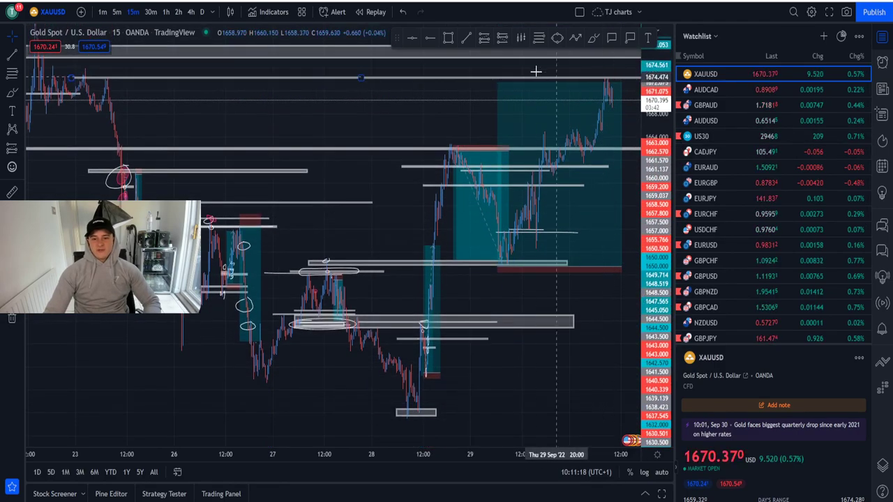
Place a short position at the 30 September high with entry price 1674.000, profit price 1664.000 and stop price 1675.000
{"action": "left_click_drag", "start_coordinate": [547, 72], "coordinate": [488, 81]}
{"action": "left_click", "coordinate": [502, 39]}
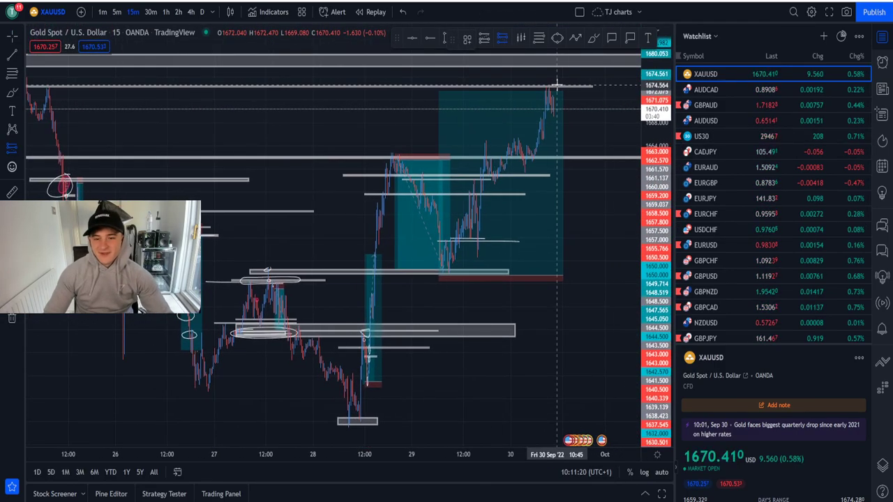
{"action": "left_click", "coordinate": [551, 86]}
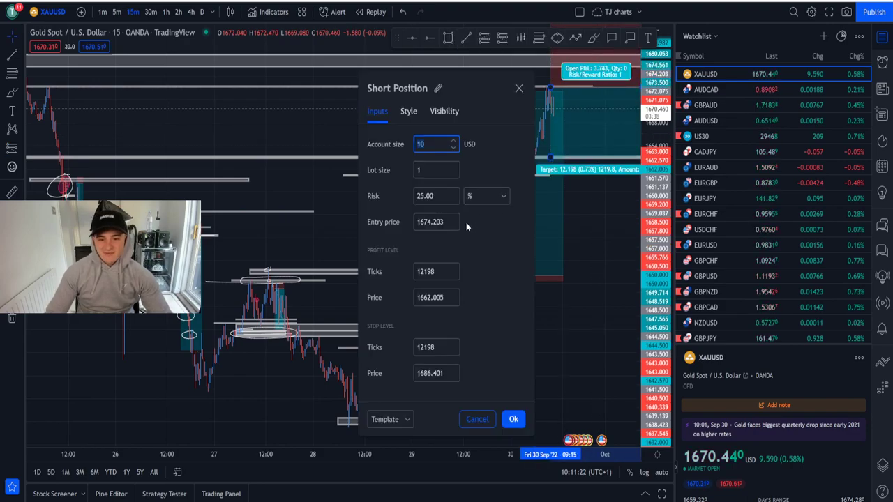
{"action": "left_click", "coordinate": [437, 298]}
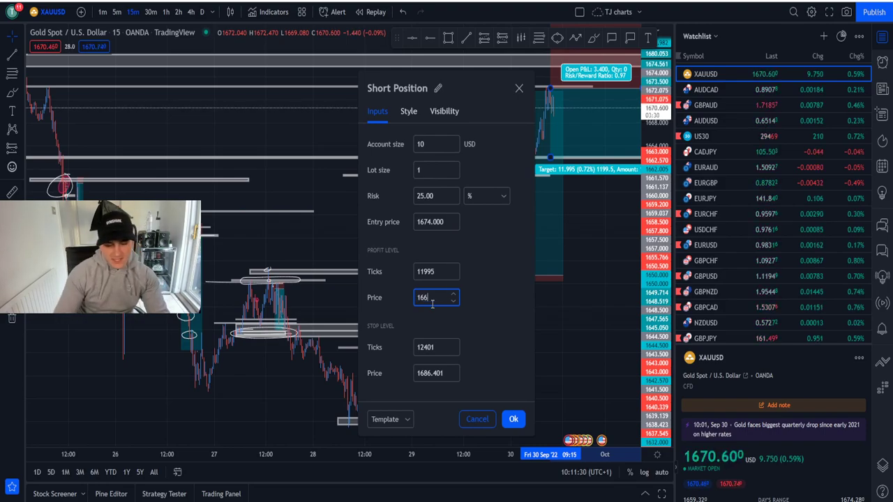
{"action": "left_click", "coordinate": [435, 372]}
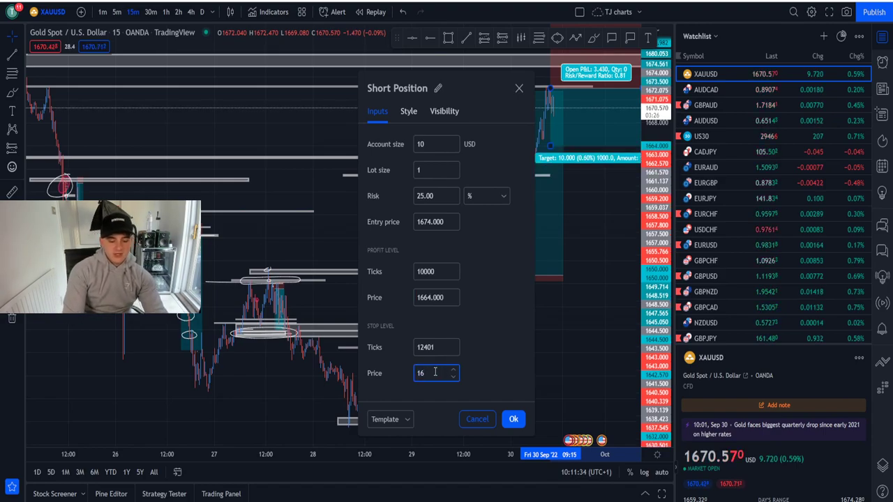
{"action": "left_click", "coordinate": [513, 419]}
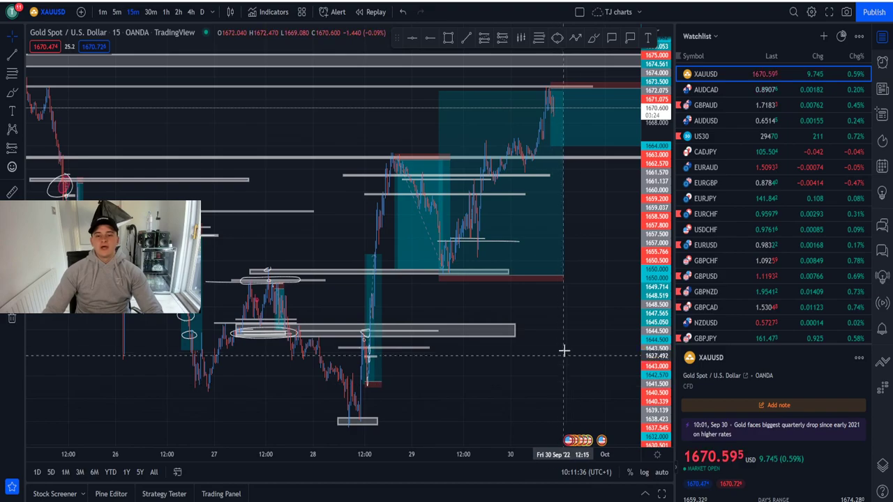
Shorten the new short position's time span so it ends just past the open long position
{"action": "right_click", "coordinate": [592, 184]}
{"action": "left_click", "coordinate": [600, 179]}
{"action": "left_click_drag", "start_coordinate": [600, 178], "coordinate": [563, 243]}
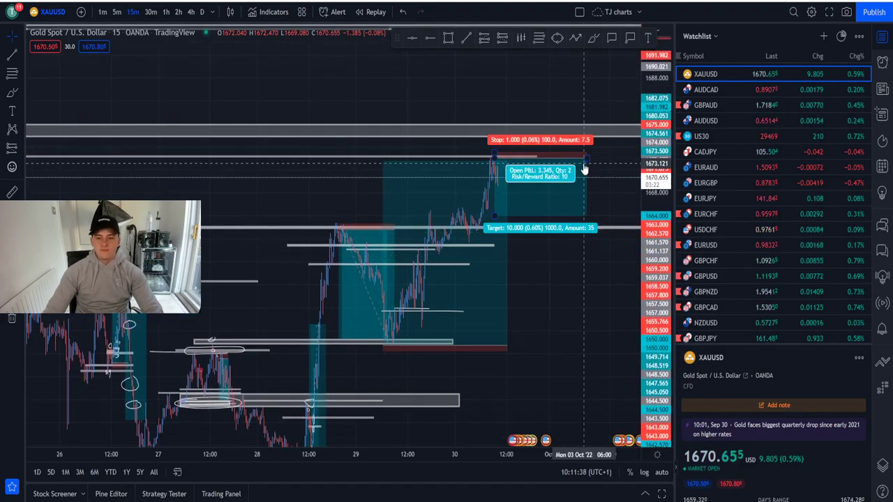
{"action": "left_click_drag", "start_coordinate": [545, 159], "coordinate": [531, 159]}
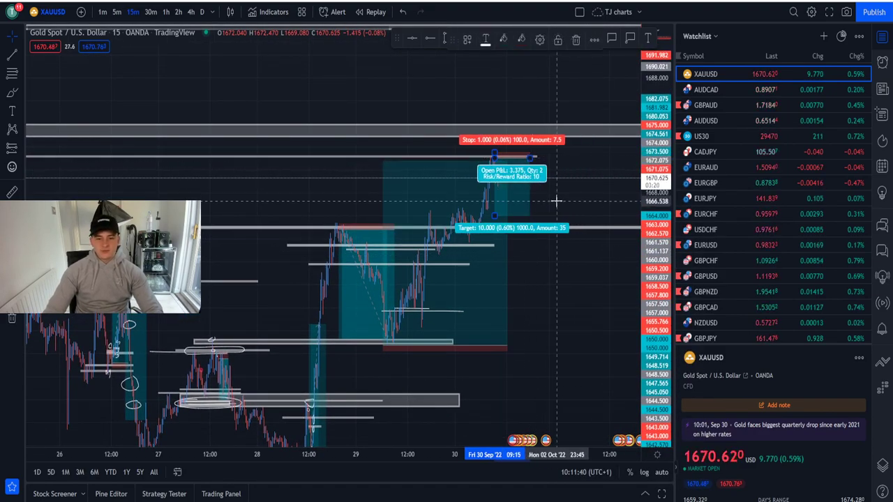
{"action": "left_click", "coordinate": [557, 202]}
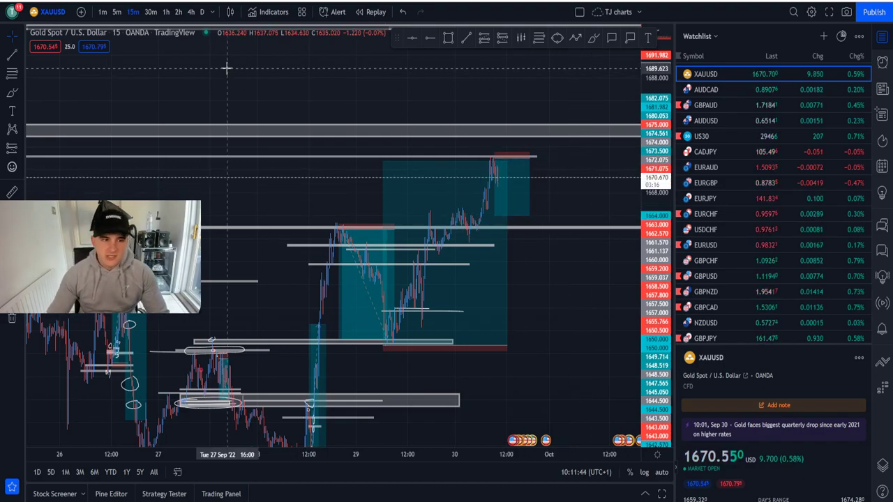
Switch the chart to the 1-hour timeframe and examine the decline and recovery around the marked levels
{"action": "left_click", "coordinate": [166, 11]}
{"action": "scroll", "coordinate": [561, 214], "scroll_direction": "up", "scroll_amount": 4}
{"action": "scroll", "coordinate": [592, 199], "scroll_direction": "up", "scroll_amount": 4}
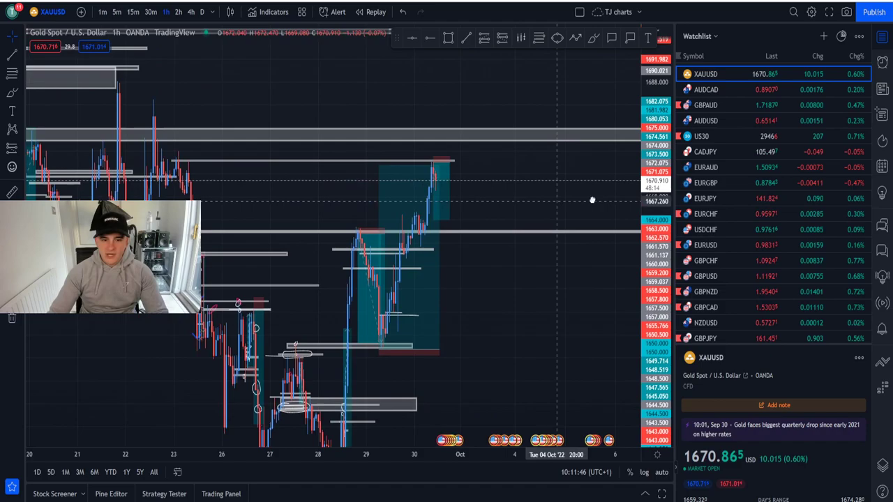
{"action": "scroll", "coordinate": [583, 213], "scroll_direction": "down", "scroll_amount": 3}
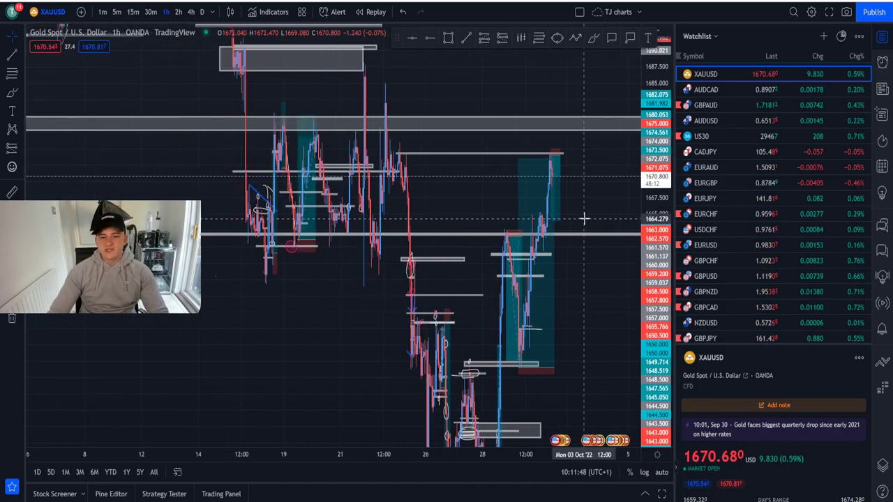
{"action": "scroll", "coordinate": [593, 195], "scroll_direction": "up", "scroll_amount": 3}
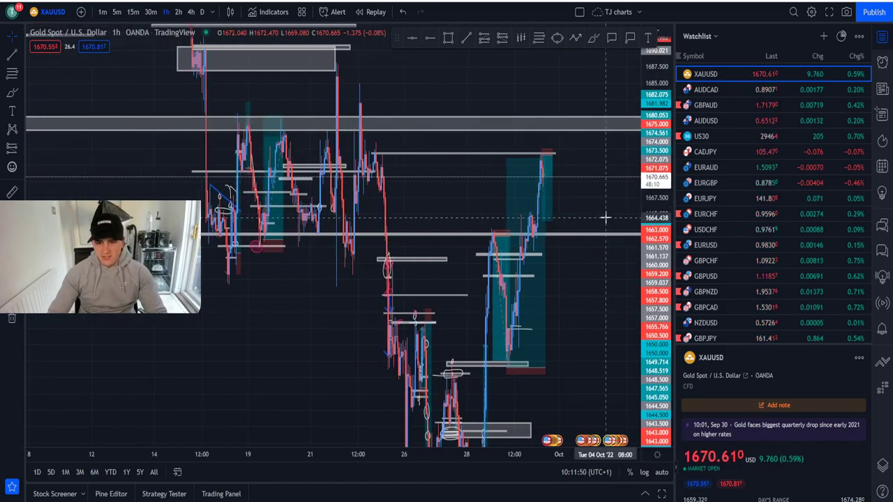
{"action": "left_click_drag", "start_coordinate": [568, 308], "coordinate": [602, 201]}
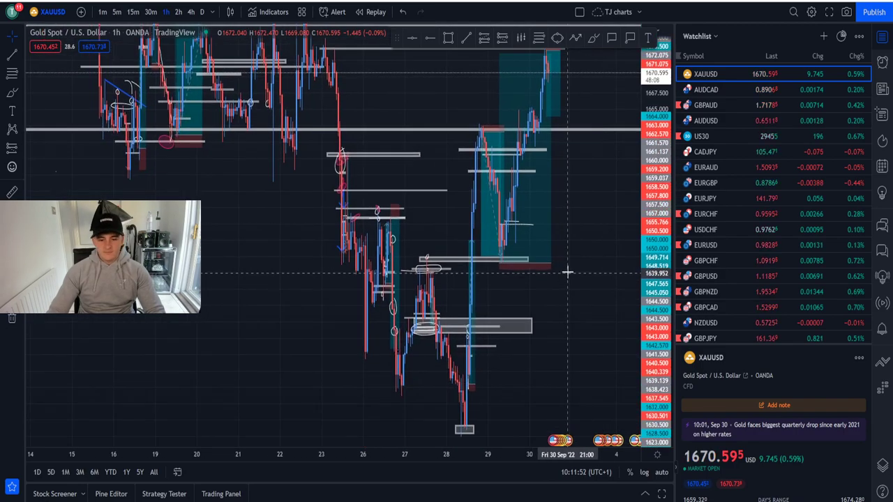
{"action": "left_click_drag", "start_coordinate": [568, 272], "coordinate": [573, 235]}
{"action": "scroll", "coordinate": [578, 259], "scroll_direction": "up", "scroll_amount": 3}
{"action": "left_click_drag", "start_coordinate": [587, 203], "coordinate": [561, 254]}
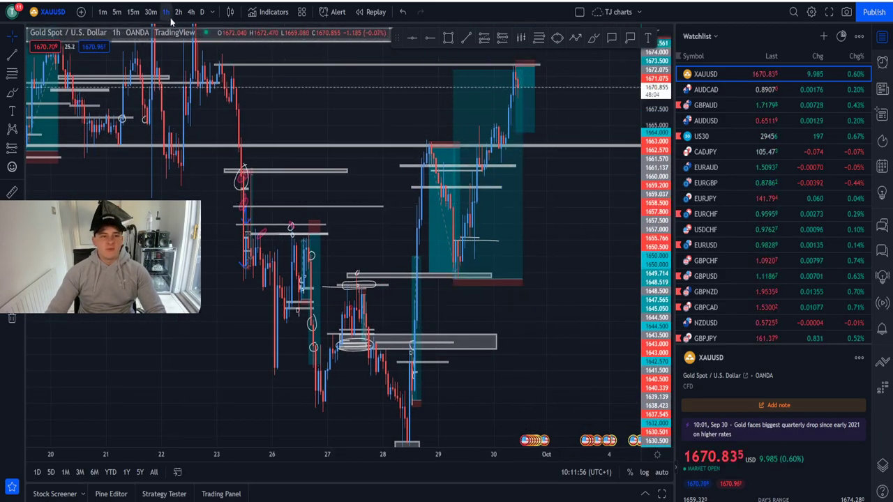
Switch the chart to the 4-hour timeframe and examine the swing low and the rally into the short position
{"action": "left_click", "coordinate": [192, 12]}
{"action": "scroll", "coordinate": [515, 339], "scroll_direction": "up", "scroll_amount": 4}
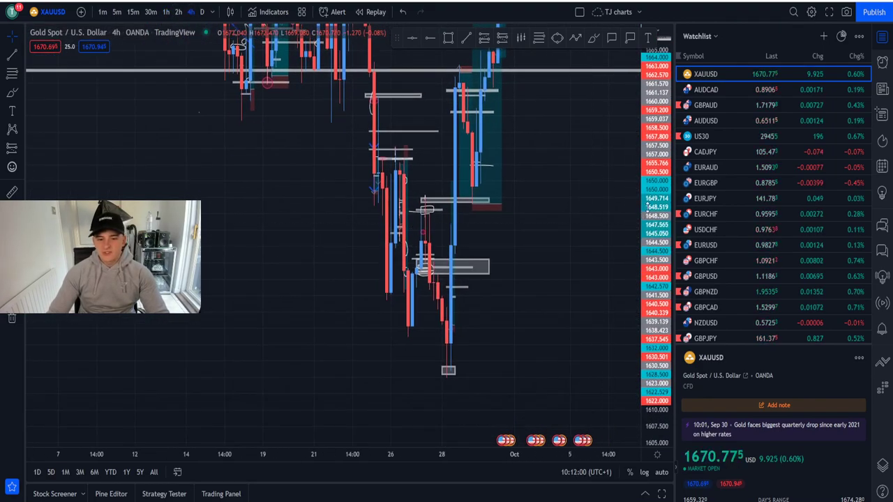
{"action": "left_click_drag", "start_coordinate": [648, 207], "coordinate": [632, 335]}
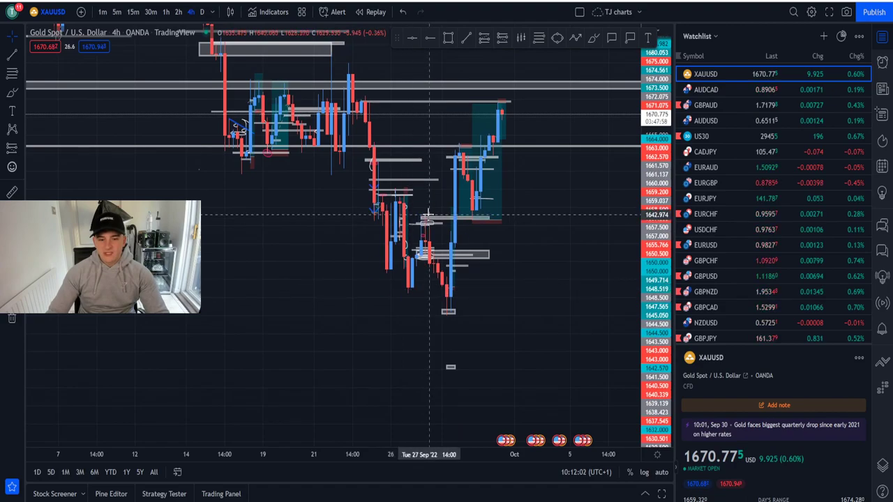
{"action": "left_click_drag", "start_coordinate": [653, 253], "coordinate": [649, 111]}
{"action": "scroll", "coordinate": [533, 221], "scroll_direction": "up", "scroll_amount": 5}
Return the chart to the 1-hour timeframe and review the long position against the new short position
{"action": "left_click", "coordinate": [166, 12]}
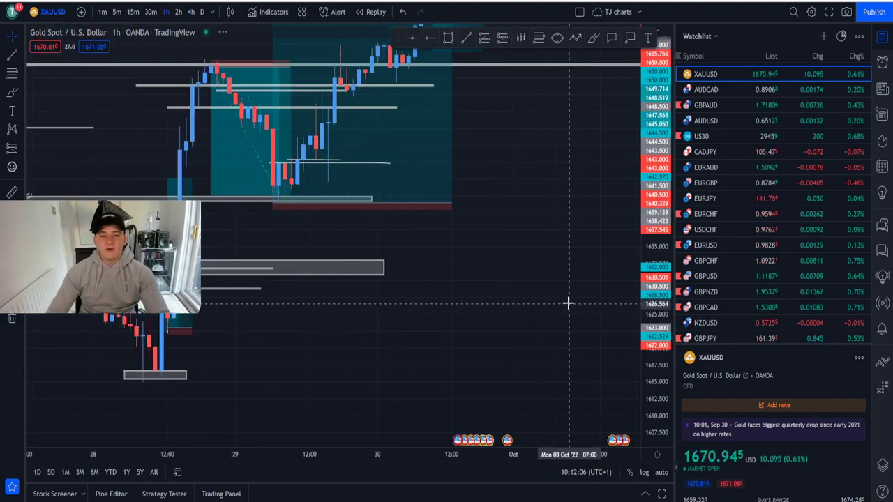
{"action": "scroll", "coordinate": [568, 302], "scroll_direction": "up", "scroll_amount": 5}
{"action": "left_click_drag", "start_coordinate": [591, 176], "coordinate": [633, 261]}
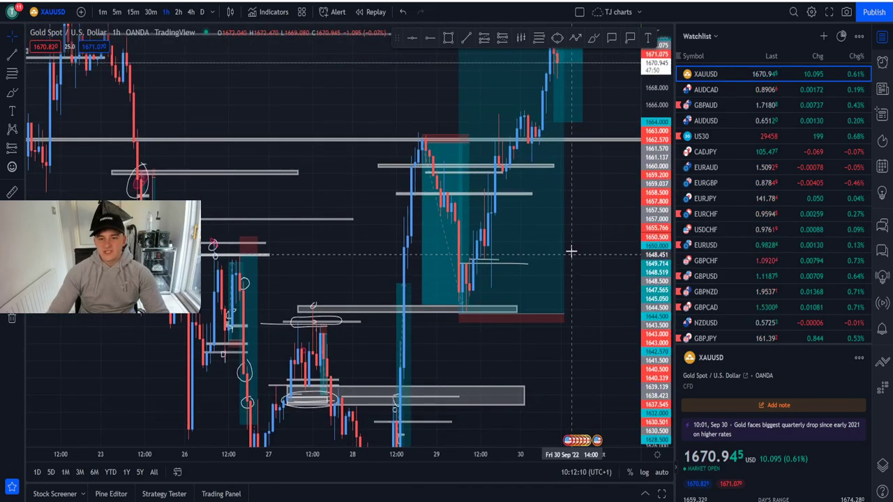
{"action": "left_click_drag", "start_coordinate": [620, 192], "coordinate": [576, 261]}
{"action": "left_click_drag", "start_coordinate": [656, 253], "coordinate": [656, 338]}
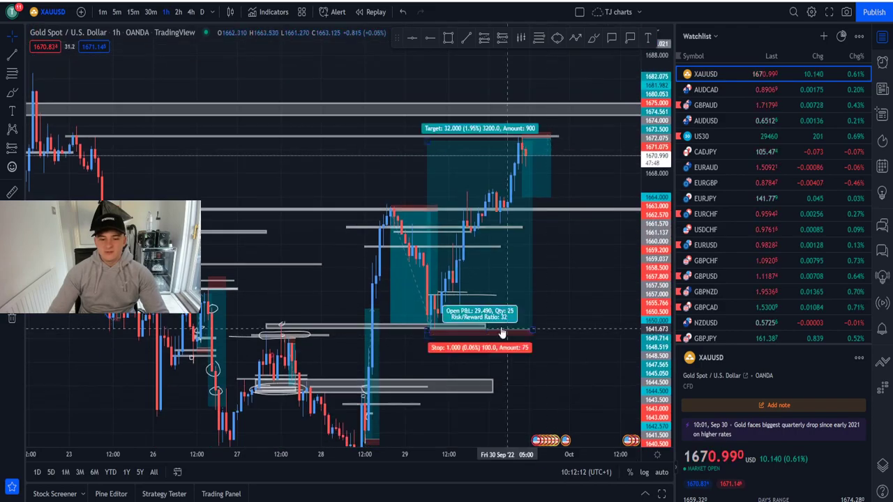
{"action": "scroll", "coordinate": [479, 335], "scroll_direction": "down", "scroll_amount": 1}
{"action": "scroll", "coordinate": [463, 339], "scroll_direction": "down", "scroll_amount": 3}
{"action": "left_click_drag", "start_coordinate": [544, 367], "coordinate": [560, 269]}
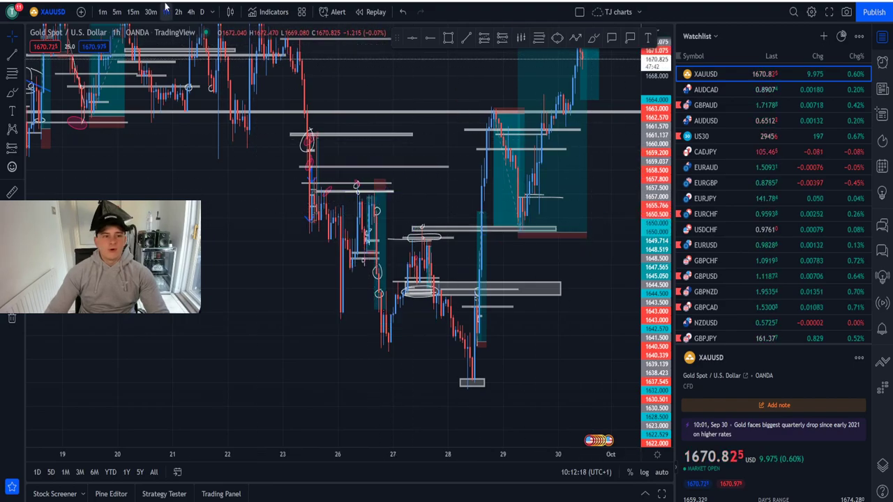
Examine September's price history around the resistance level at the short entry on the 1-hour chart, and switch to 4-hour
{"action": "left_click_drag", "start_coordinate": [647, 148], "coordinate": [648, 370]}
{"action": "scroll", "coordinate": [503, 353], "scroll_direction": "down", "scroll_amount": 8}
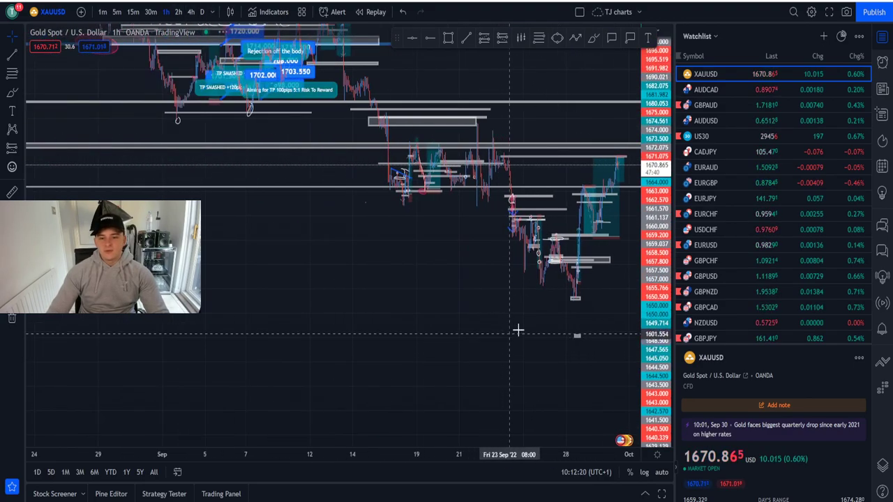
{"action": "left_click_drag", "start_coordinate": [648, 275], "coordinate": [647, 67]}
{"action": "scroll", "coordinate": [534, 286], "scroll_direction": "up", "scroll_amount": 5}
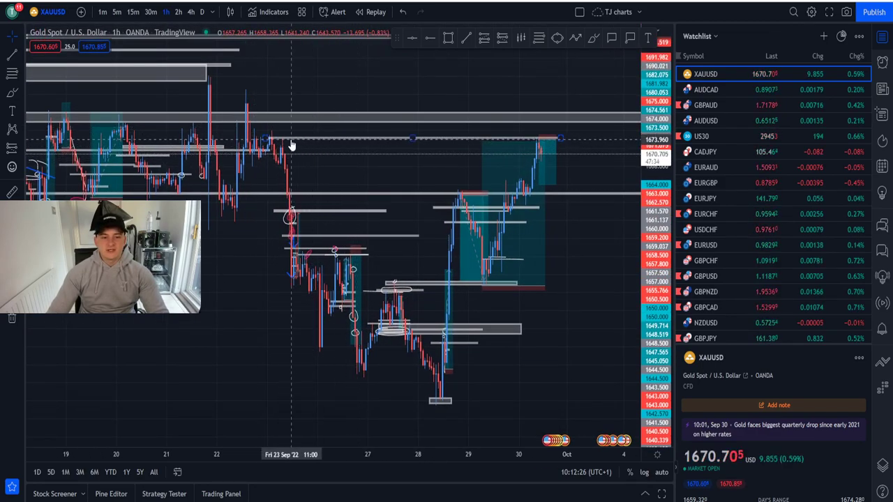
{"action": "left_click", "coordinate": [191, 12]}
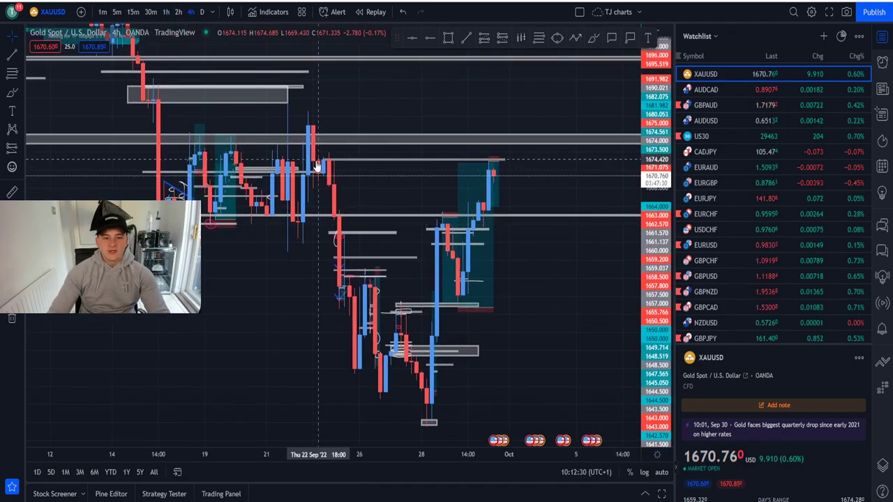
Examine the 4-hour chart from the short position's resistance line through the late-September decline to the swing low
{"action": "scroll", "coordinate": [317, 167], "scroll_direction": "down", "scroll_amount": 2}
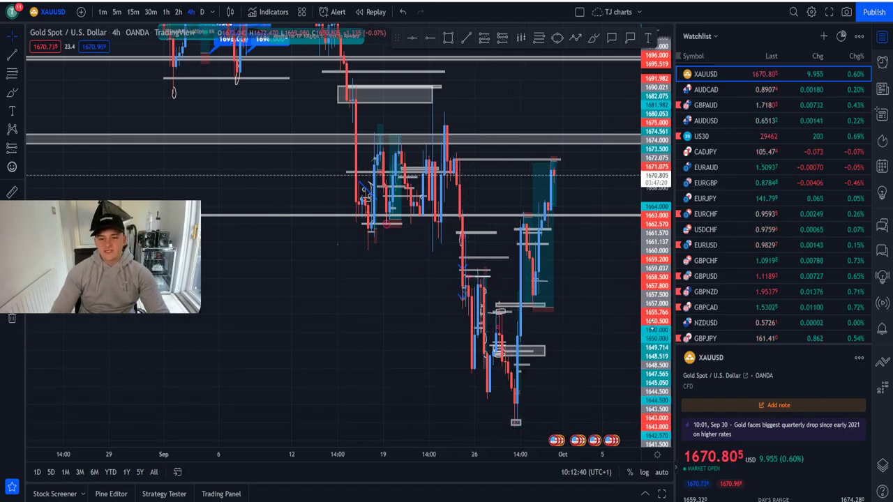
{"action": "left_click_drag", "start_coordinate": [656, 330], "coordinate": [654, 240]}
{"action": "scroll", "coordinate": [608, 251], "scroll_direction": "up", "scroll_amount": 5}
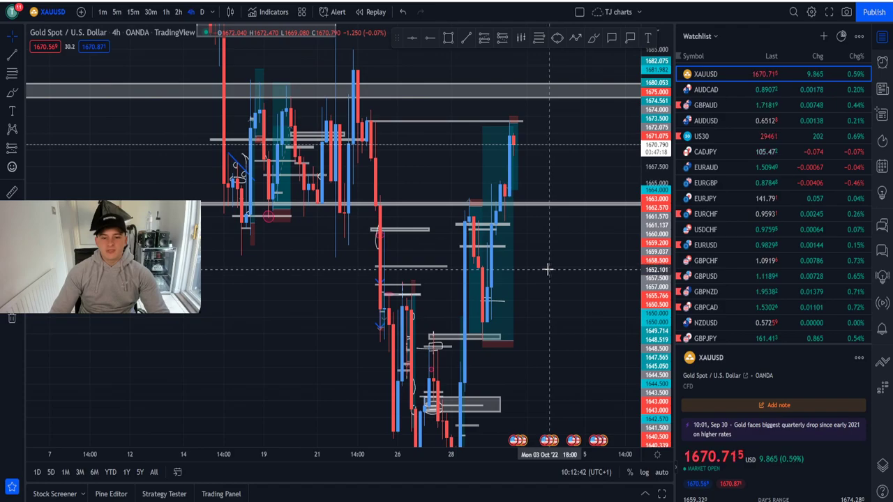
{"action": "scroll", "coordinate": [588, 144], "scroll_direction": "up", "scroll_amount": 3}
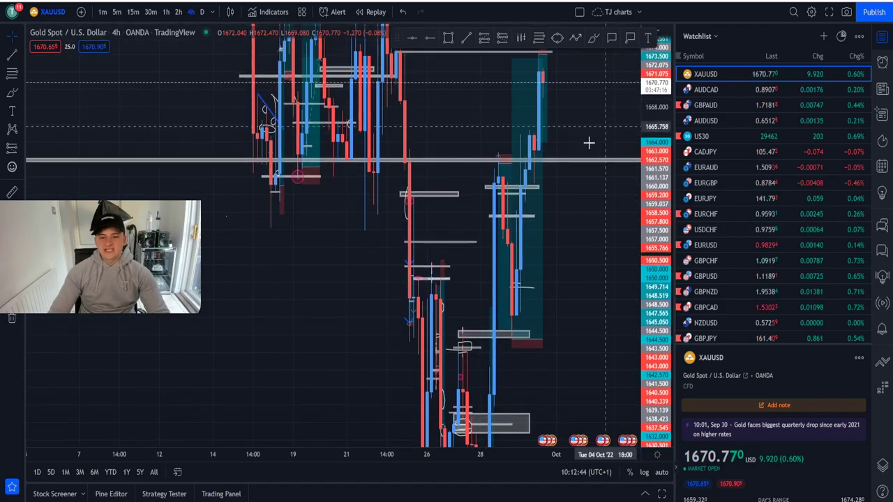
{"action": "scroll", "coordinate": [415, 165], "scroll_direction": "down", "scroll_amount": 3}
{"action": "left_click_drag", "start_coordinate": [648, 178], "coordinate": [647, 299]}
{"action": "left_click_drag", "start_coordinate": [467, 436], "coordinate": [476, 412]}
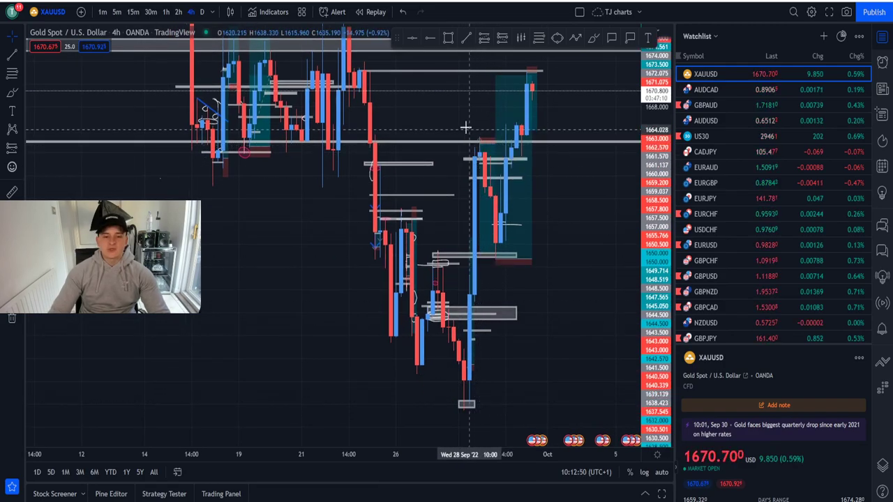
Review the long position and the preceding short position on the 4-hour chart against the wider September price range
{"action": "left_click_drag", "start_coordinate": [465, 117], "coordinate": [454, 140]}
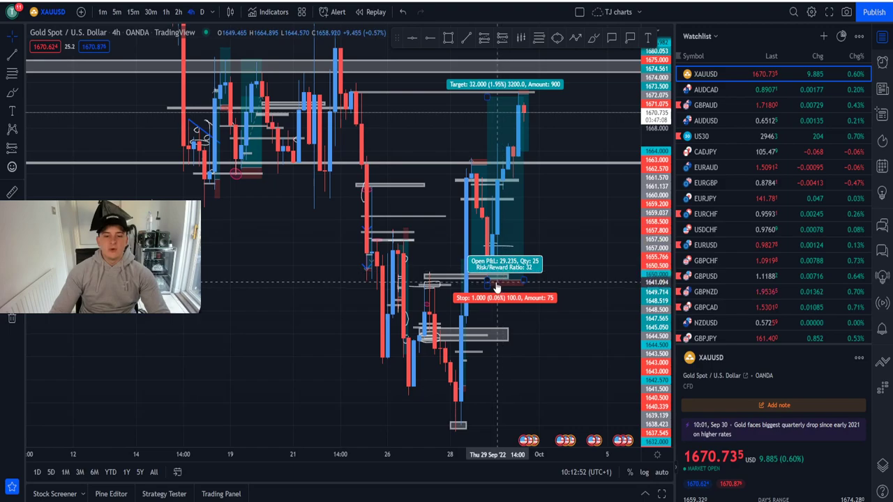
{"action": "left_click_drag", "start_coordinate": [496, 279], "coordinate": [473, 161]}
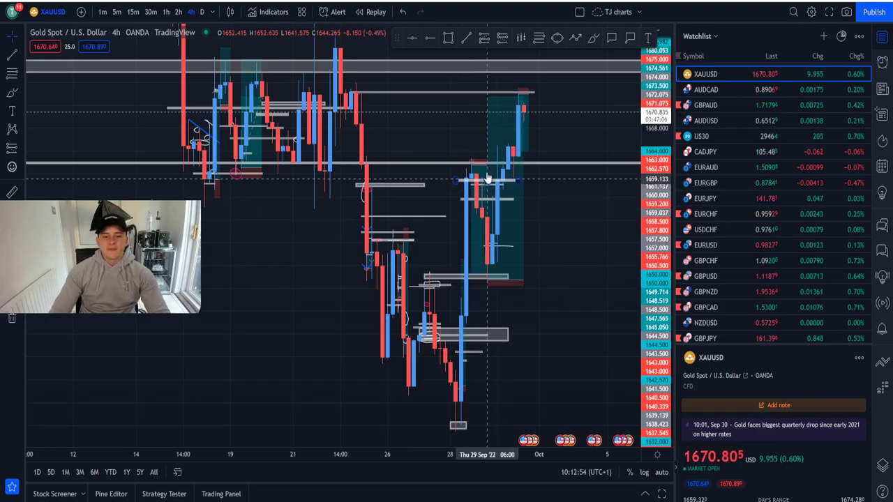
{"action": "scroll", "coordinate": [472, 153], "scroll_direction": "down", "scroll_amount": 2}
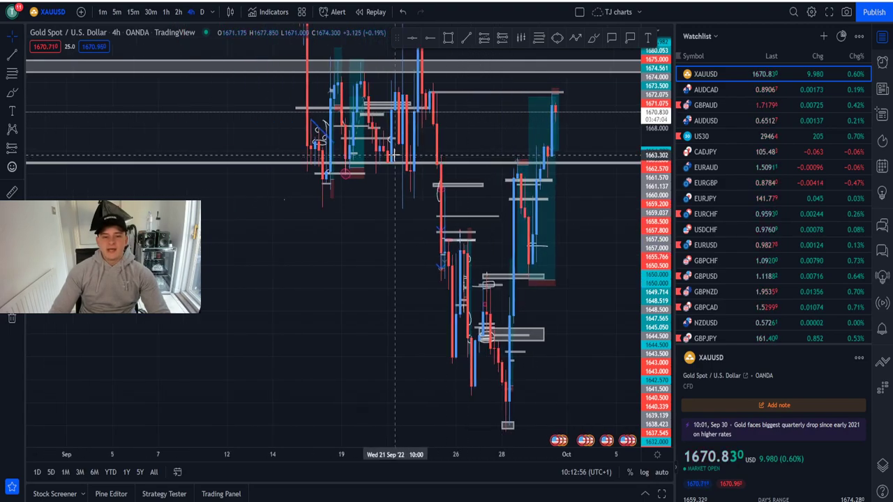
{"action": "scroll", "coordinate": [512, 152], "scroll_direction": "down", "scroll_amount": 2}
{"action": "left_click_drag", "start_coordinate": [659, 132], "coordinate": [656, 268]}
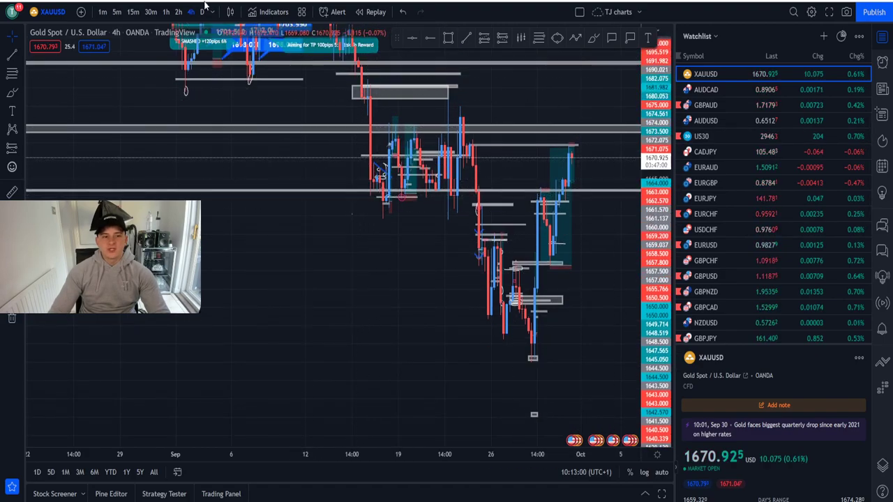
Switch the chart to the daily timeframe and examine the late-September candles around the marked positions
{"action": "left_click", "coordinate": [201, 12]}
{"action": "scroll", "coordinate": [418, 179], "scroll_direction": "up", "scroll_amount": 3}
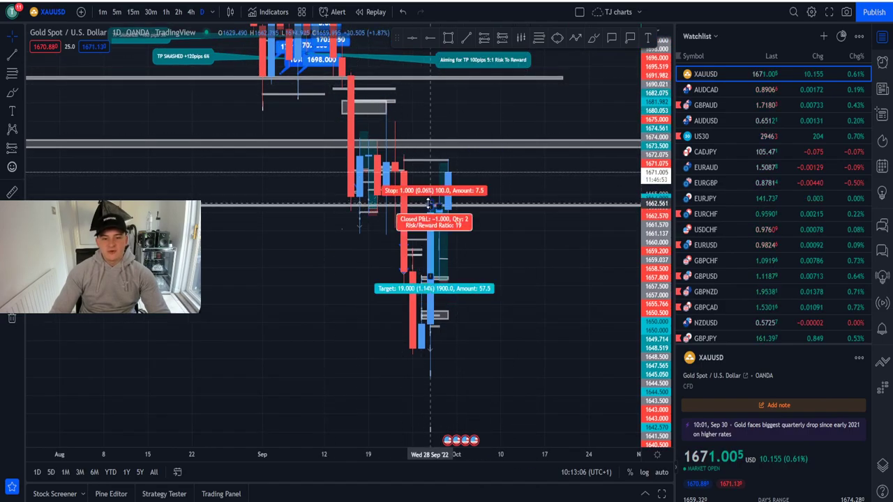
{"action": "scroll", "coordinate": [430, 207], "scroll_direction": "up", "scroll_amount": 3}
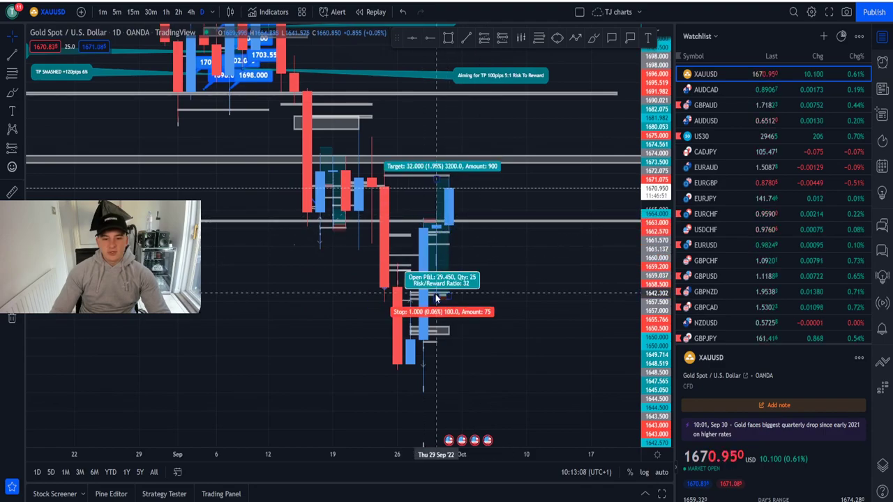
{"action": "scroll", "coordinate": [512, 295], "scroll_direction": "up", "scroll_amount": 3}
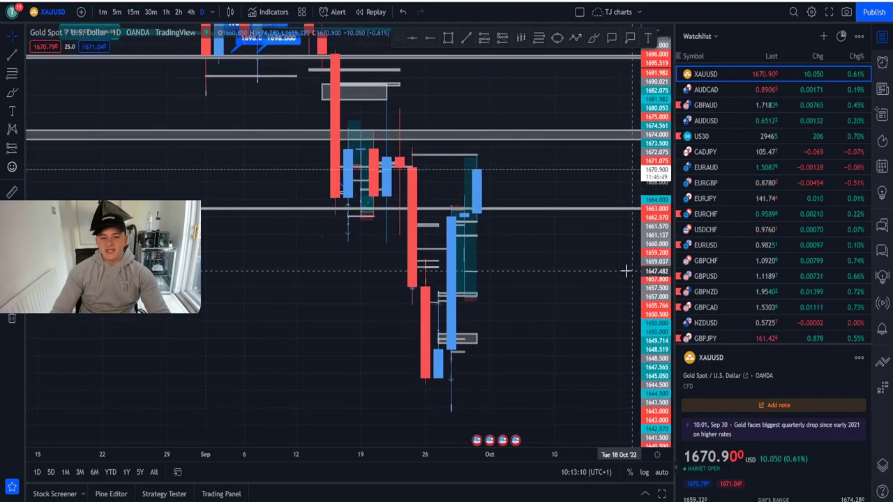
{"action": "left_click_drag", "start_coordinate": [548, 321], "coordinate": [556, 300]}
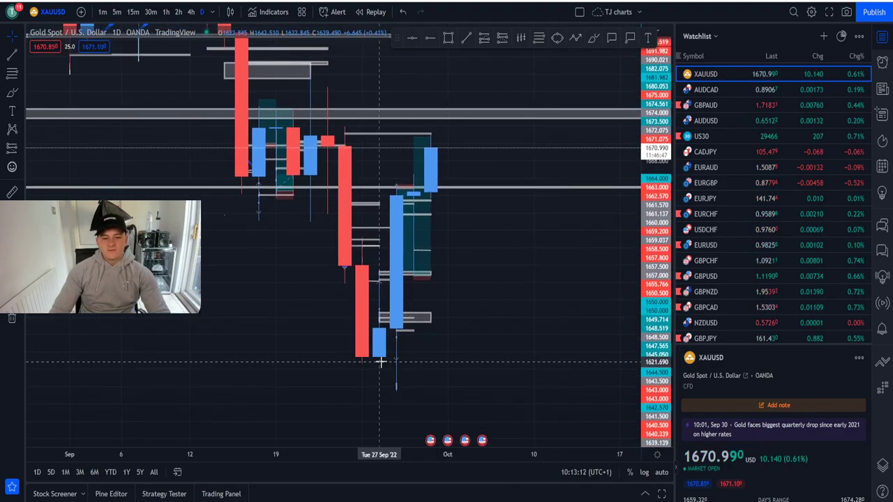
{"action": "left_click_drag", "start_coordinate": [388, 313], "coordinate": [378, 274]}
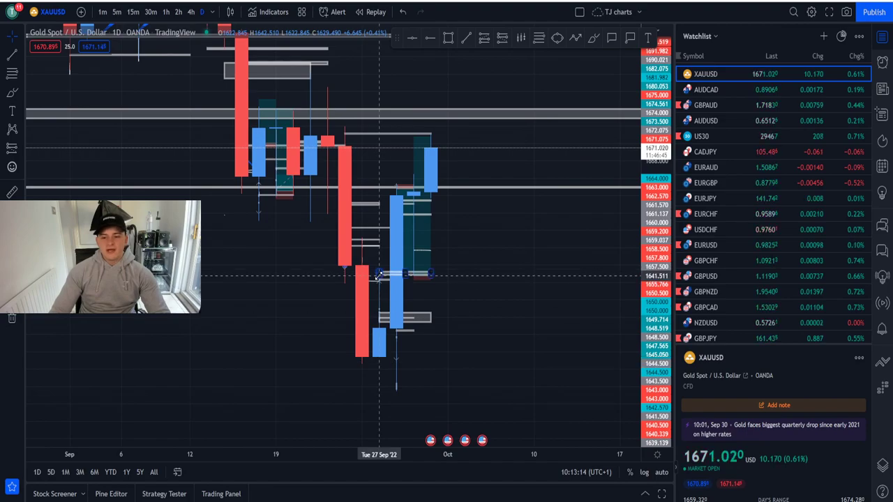
{"action": "left_click_drag", "start_coordinate": [434, 327], "coordinate": [524, 341]}
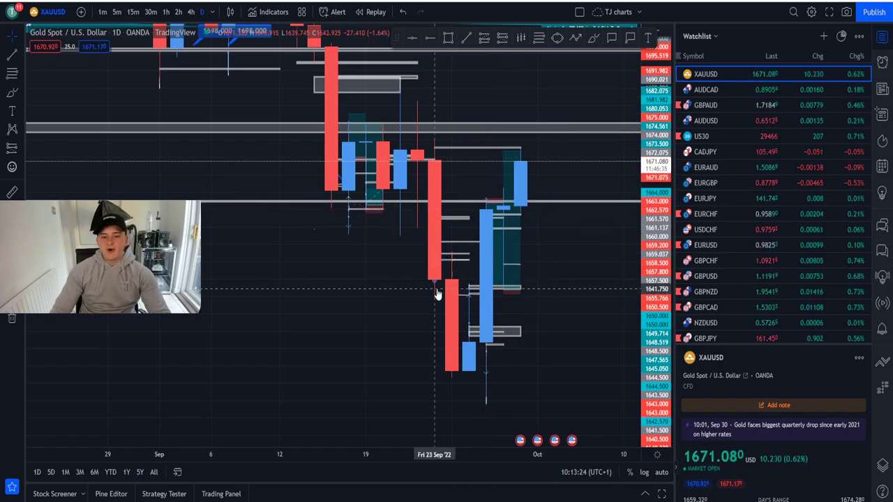
Examine the newest daily candles against the resistance line at the short entry and the zone above it
{"action": "scroll", "coordinate": [536, 292], "scroll_direction": "up", "scroll_amount": 3}
{"action": "left_click_drag", "start_coordinate": [535, 292], "coordinate": [544, 301]}
{"action": "left_click_drag", "start_coordinate": [651, 284], "coordinate": [650, 179]}
{"action": "left_click_drag", "start_coordinate": [518, 365], "coordinate": [560, 259]}
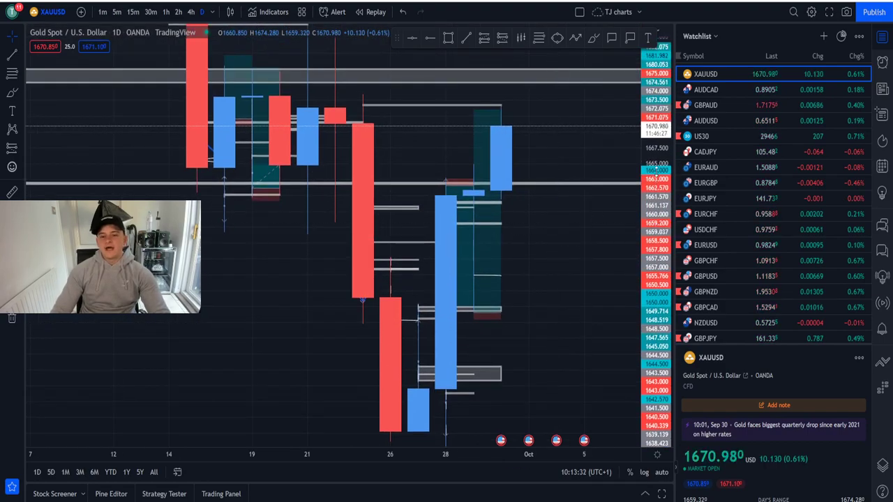
{"action": "scroll", "coordinate": [614, 230], "scroll_direction": "down", "scroll_amount": 5}
{"action": "left_click_drag", "start_coordinate": [630, 247], "coordinate": [600, 246]}
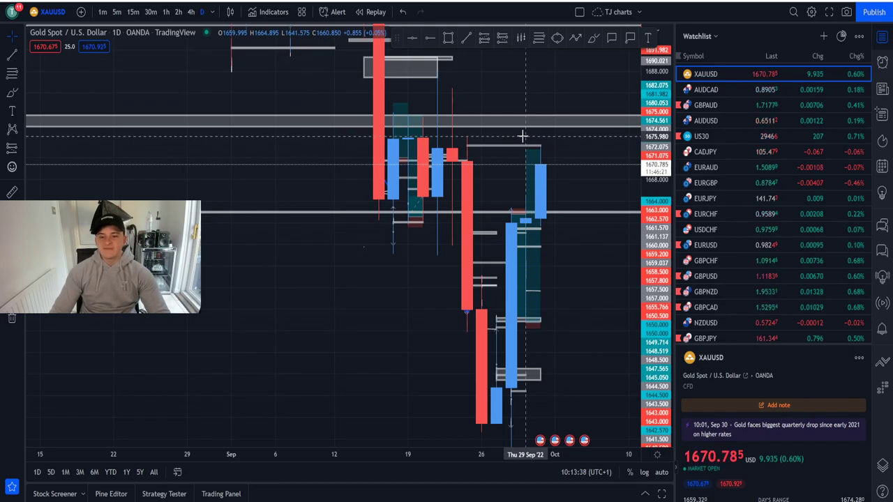
{"action": "left_click_drag", "start_coordinate": [656, 161], "coordinate": [656, 227]}
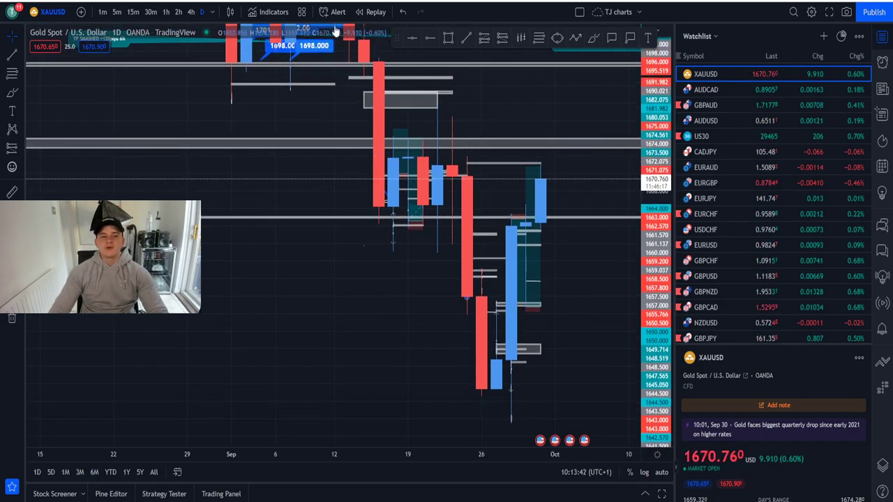
Circle the daily wick where the short entry's resistance line begins using the Brush, and undo the drawing
{"action": "left_click", "coordinate": [596, 39]}
{"action": "mouse_move", "coordinate": [480, 152]}
{"action": "left_mouse_down"}
{"action": "mouse_move", "coordinate": [460, 154]}
{"action": "mouse_move", "coordinate": [477, 157]}
{"action": "left_mouse_up"}
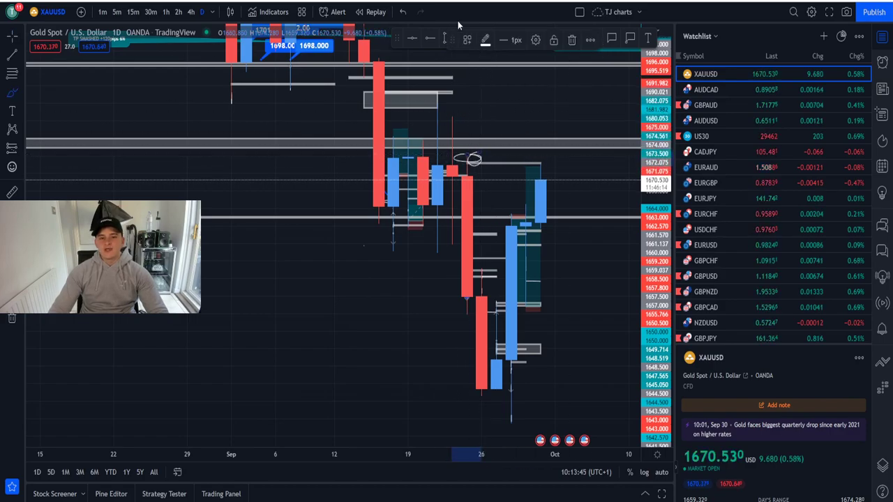
{"action": "left_click", "coordinate": [401, 13]}
Switch the chart to the 1-hour timeframe and examine the short position against the resistance line and earlier highs
{"action": "left_click", "coordinate": [165, 12]}
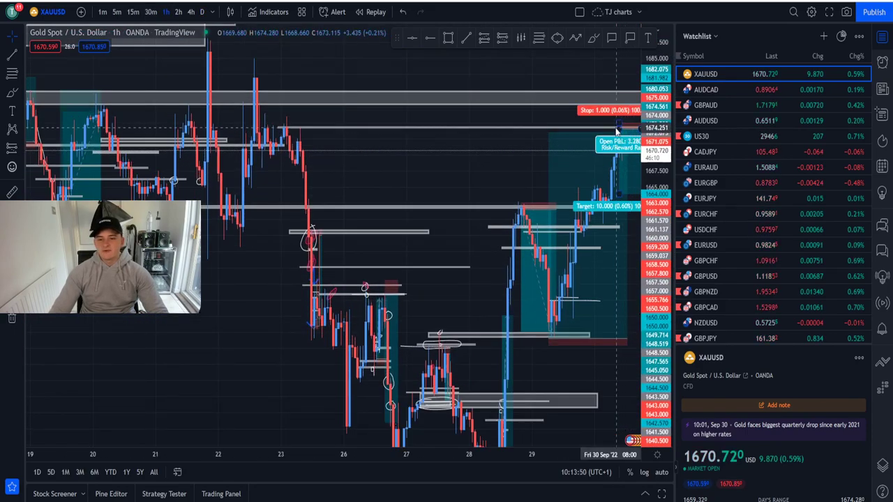
{"action": "scroll", "coordinate": [438, 149], "scroll_direction": "down", "scroll_amount": 3}
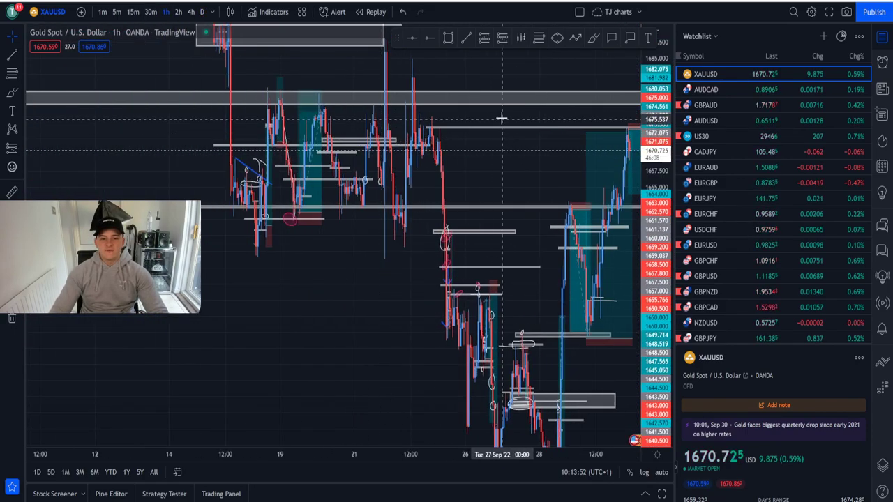
{"action": "scroll", "coordinate": [438, 133], "scroll_direction": "up", "scroll_amount": 2}
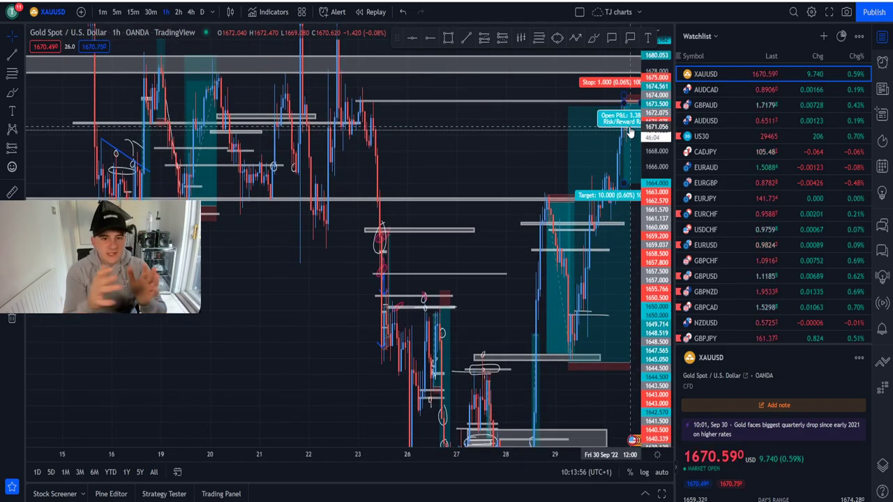
{"action": "left_click", "coordinate": [403, 12]}
Switch to the daily timeframe and review the recovery candles below the short entry's resistance line
{"action": "left_click", "coordinate": [202, 12]}
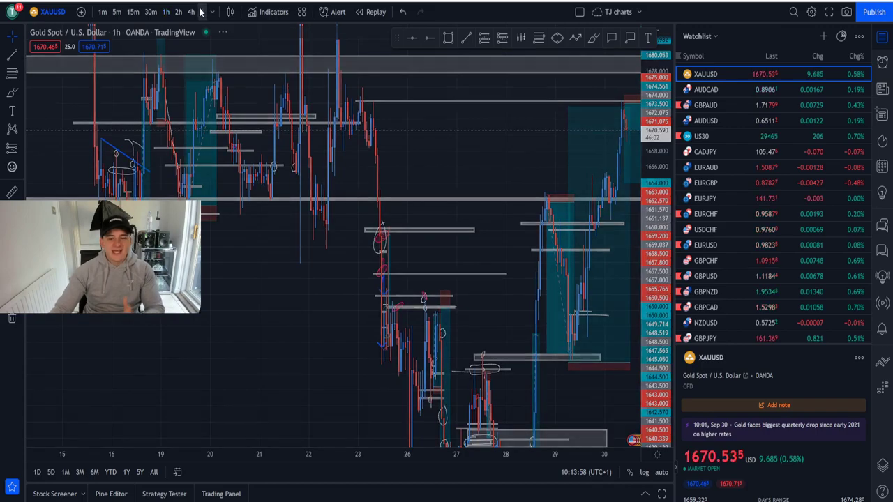
{"action": "scroll", "coordinate": [618, 146], "scroll_direction": "up", "scroll_amount": 4}
{"action": "left_click_drag", "start_coordinate": [650, 124], "coordinate": [621, 313]}
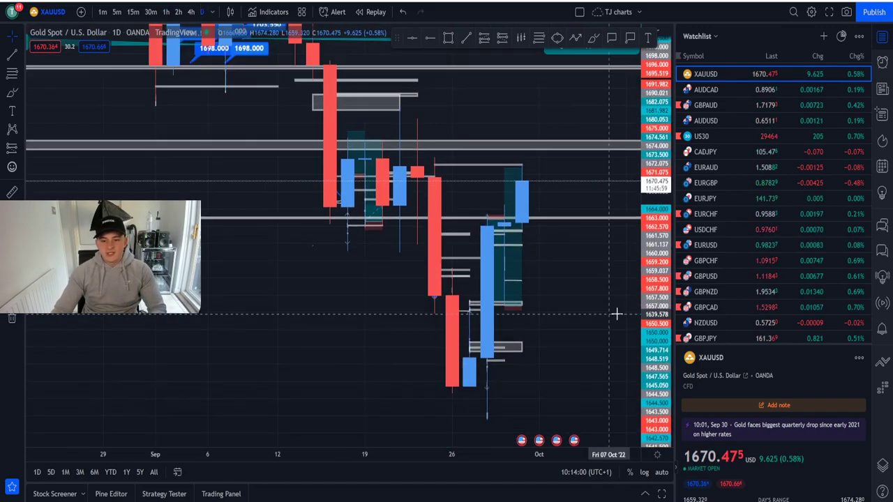
Return the chart to the 1-hour timeframe and examine the long position's entry at the grey support zone
{"action": "left_click", "coordinate": [166, 12]}
{"action": "scroll", "coordinate": [593, 266], "scroll_direction": "up", "scroll_amount": 5}
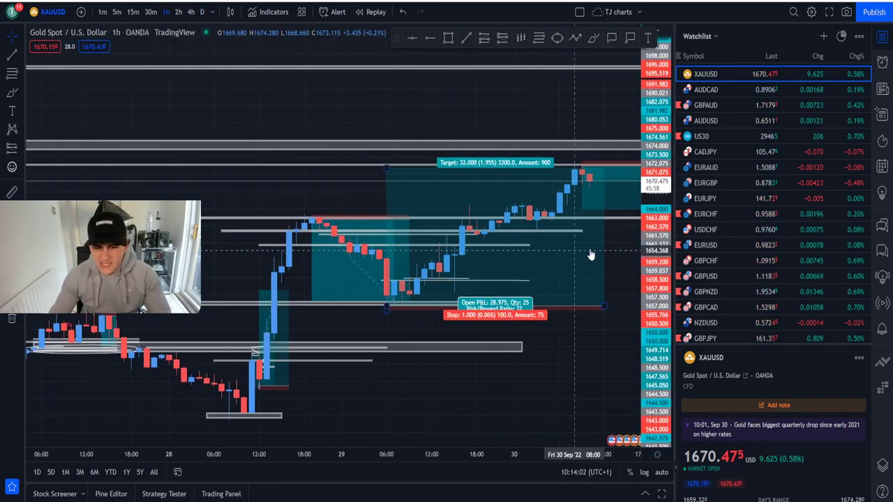
{"action": "left_click_drag", "start_coordinate": [624, 265], "coordinate": [608, 228]}
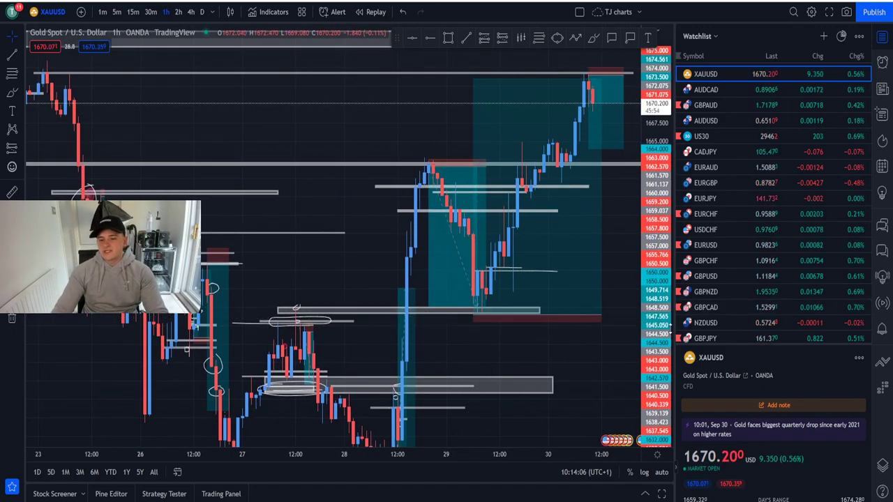
{"action": "scroll", "coordinate": [482, 362], "scroll_direction": "up", "scroll_amount": 3}
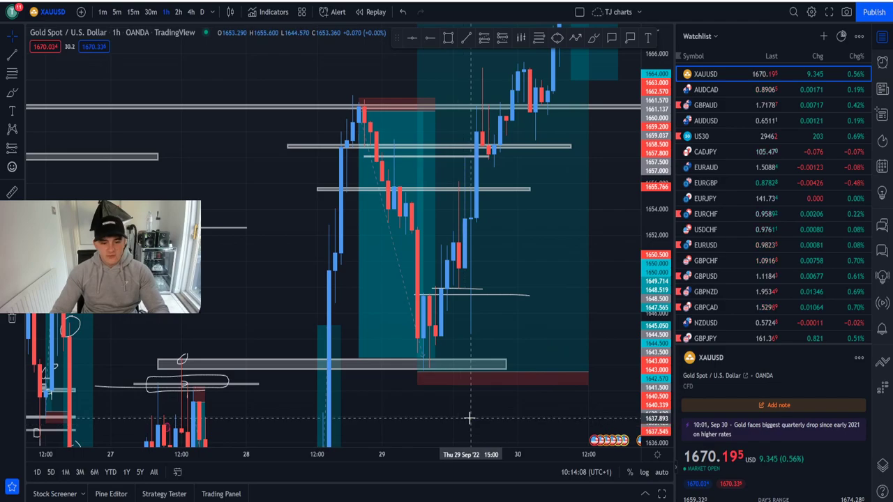
{"action": "left_click_drag", "start_coordinate": [469, 418], "coordinate": [555, 214]}
Trace the support zone back to the 27 September high and examine the 28 September swing low and rally
{"action": "scroll", "coordinate": [340, 253], "scroll_direction": "down", "scroll_amount": 2}
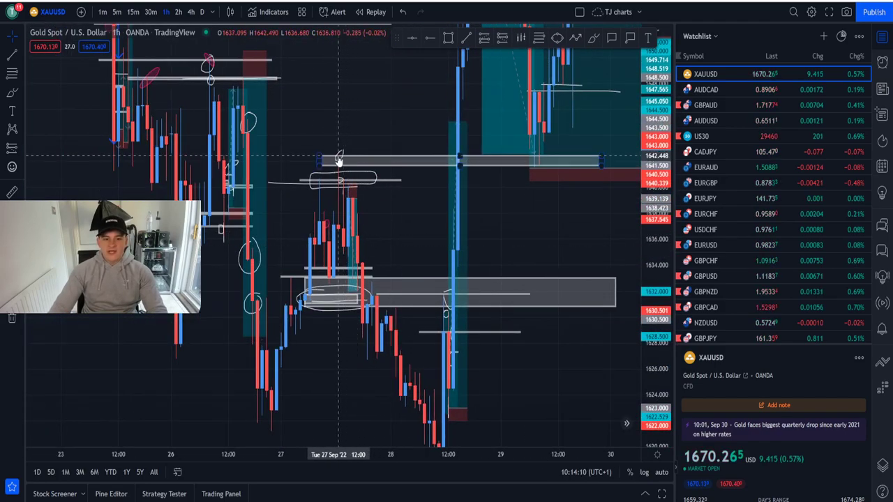
{"action": "left_click_drag", "start_coordinate": [486, 441], "coordinate": [469, 374]}
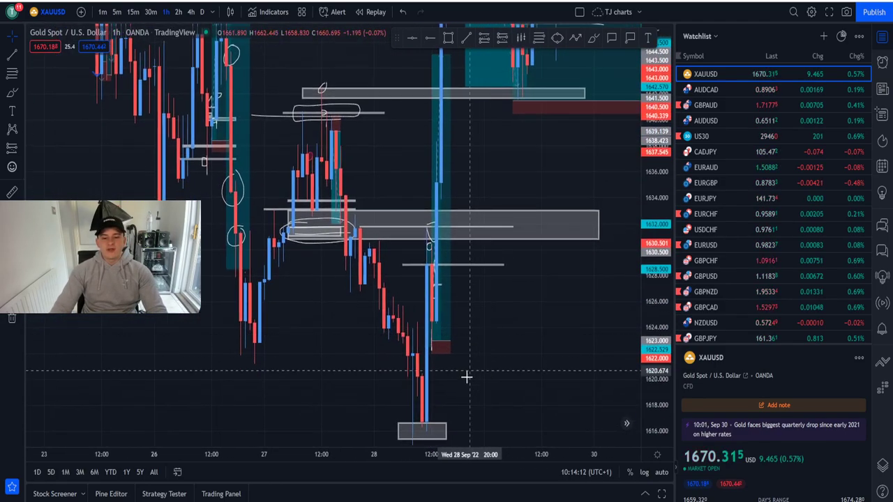
{"action": "left_click_drag", "start_coordinate": [459, 150], "coordinate": [465, 245]}
{"action": "left_click_drag", "start_coordinate": [646, 166], "coordinate": [643, 308]}
{"action": "left_click_drag", "start_coordinate": [402, 151], "coordinate": [390, 201]}
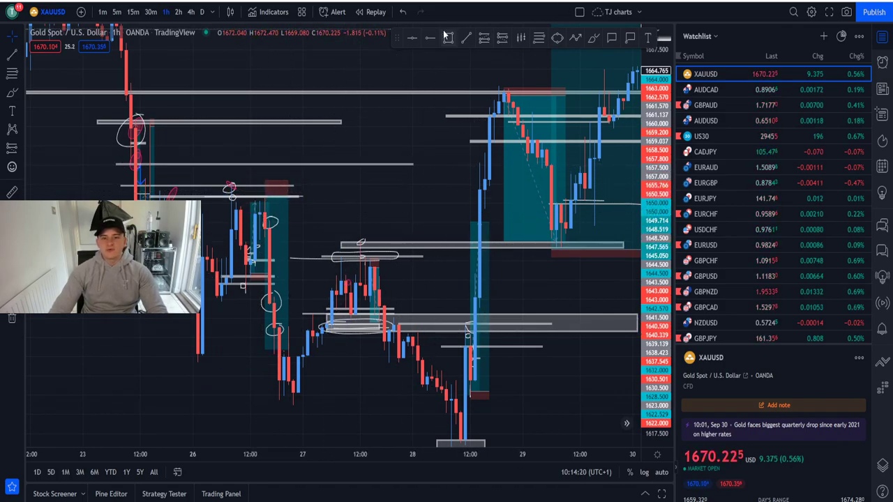
Outline the price structure from 26 to 28 September with a rectangle on the 1-hour chart, and delete it
{"action": "mouse_move", "coordinate": [231, 153]}
{"action": "left_mouse_down"}
{"action": "mouse_move", "coordinate": [300, 319]}
{"action": "mouse_move", "coordinate": [518, 447]}
{"action": "mouse_move", "coordinate": [504, 428]}
{"action": "left_mouse_up"}
{"action": "left_click", "coordinate": [345, 244]}
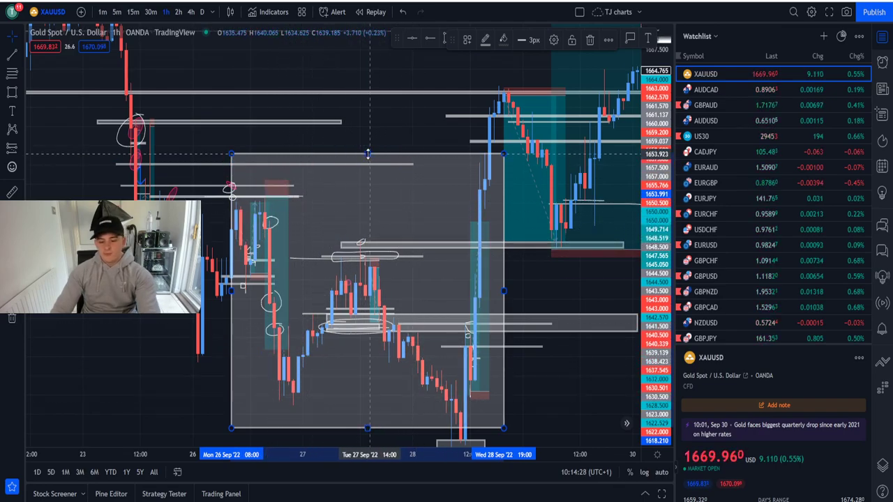
{"action": "key", "text": "Delete"}
Examine the long entry on the 1-hour chart against the zone drawn from the 27 September high
{"action": "left_click_drag", "start_coordinate": [632, 298], "coordinate": [550, 347]}
{"action": "left_click_drag", "start_coordinate": [656, 342], "coordinate": [653, 248]}
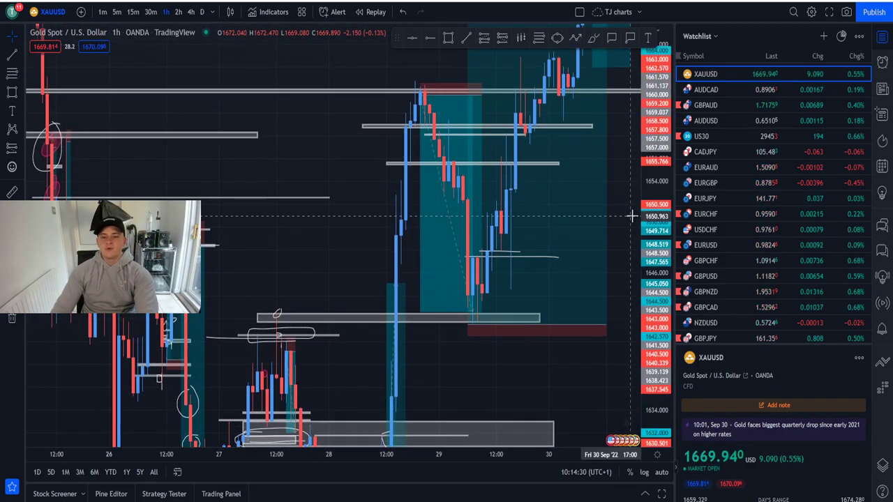
{"action": "left_click", "coordinate": [236, 316]}
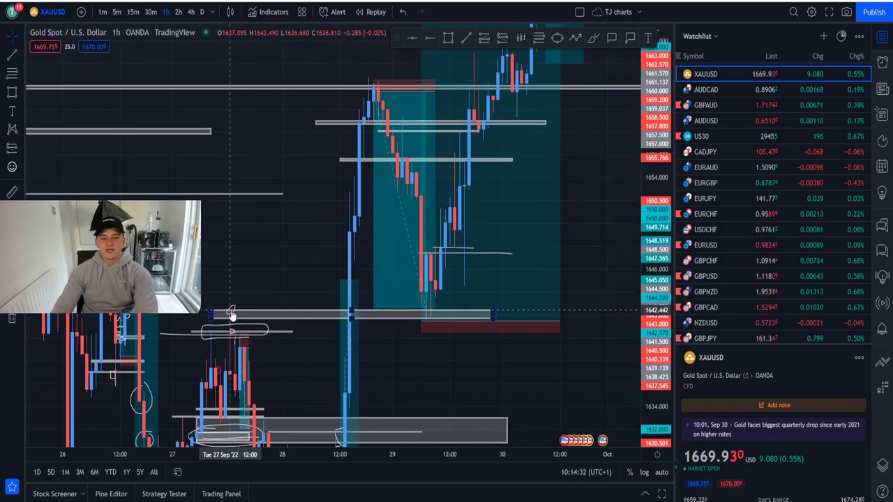
{"action": "scroll", "coordinate": [232, 316], "scroll_direction": "up", "scroll_amount": 1}
{"action": "scroll", "coordinate": [463, 331], "scroll_direction": "down", "scroll_amount": 2}
Circle the 28 September rally candles between the two grey zones using the Brush, and remove the circle
{"action": "left_click_drag", "start_coordinate": [496, 353], "coordinate": [506, 236]}
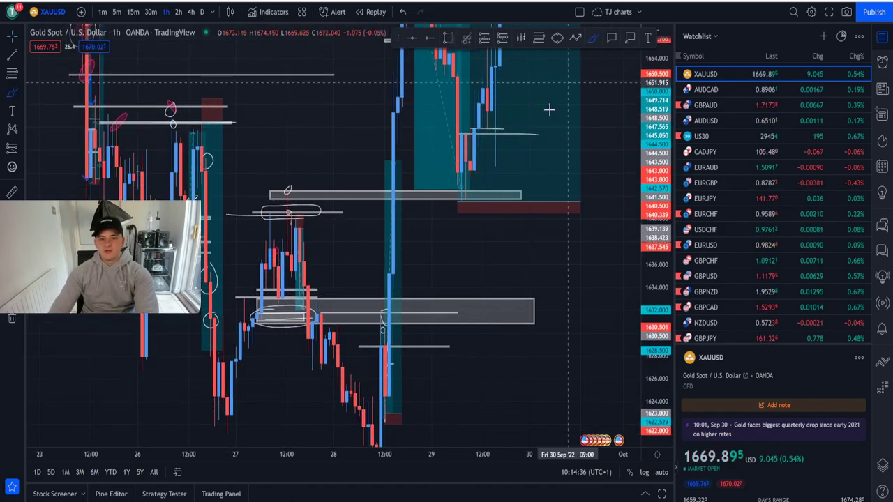
{"action": "left_click_drag", "start_coordinate": [396, 231], "coordinate": [413, 244]}
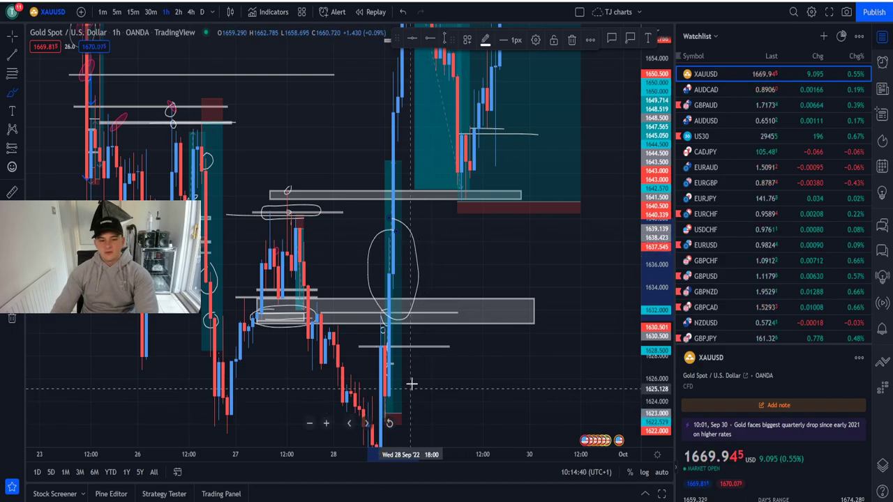
{"action": "left_click", "coordinate": [12, 39]}
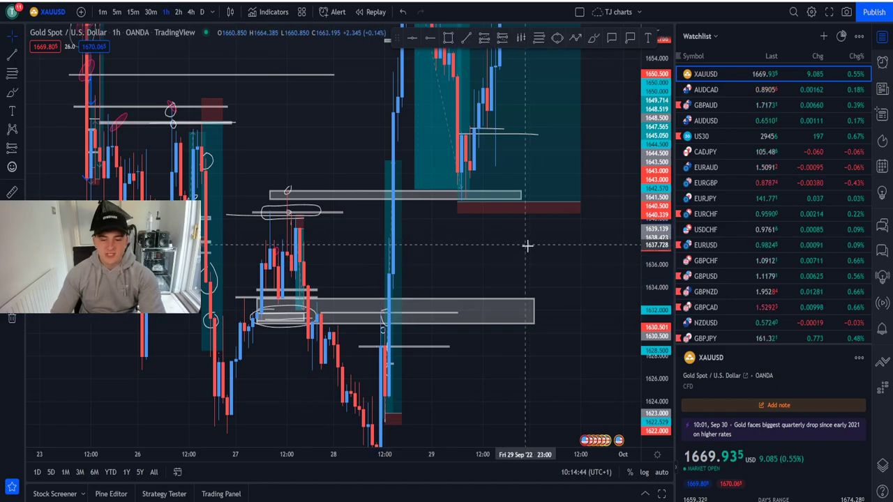
Examine the rise from the 29 September long entry to the 1674 short on the 1-hour chart, within the wider September price action
{"action": "left_click_drag", "start_coordinate": [528, 246], "coordinate": [527, 304]}
{"action": "left_click_drag", "start_coordinate": [656, 225], "coordinate": [654, 309]}
{"action": "left_click_drag", "start_coordinate": [632, 239], "coordinate": [611, 289]}
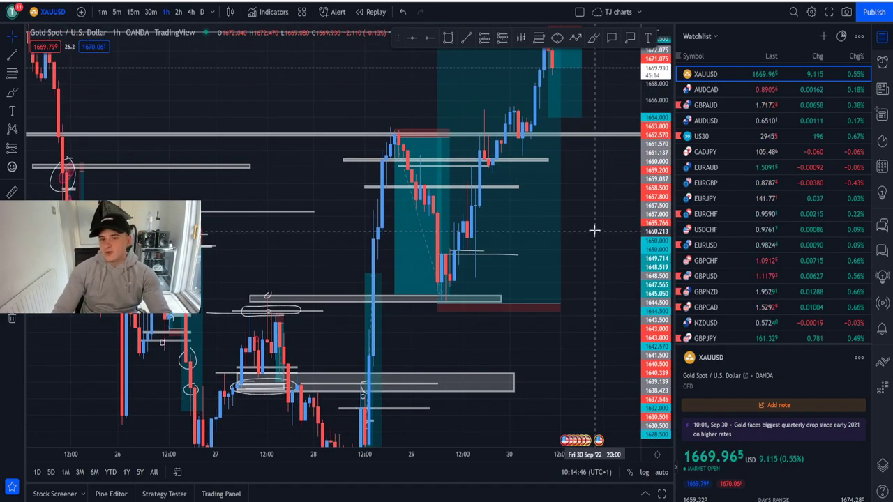
{"action": "left_click_drag", "start_coordinate": [608, 166], "coordinate": [609, 216]}
{"action": "scroll", "coordinate": [537, 285], "scroll_direction": "down", "scroll_amount": 4}
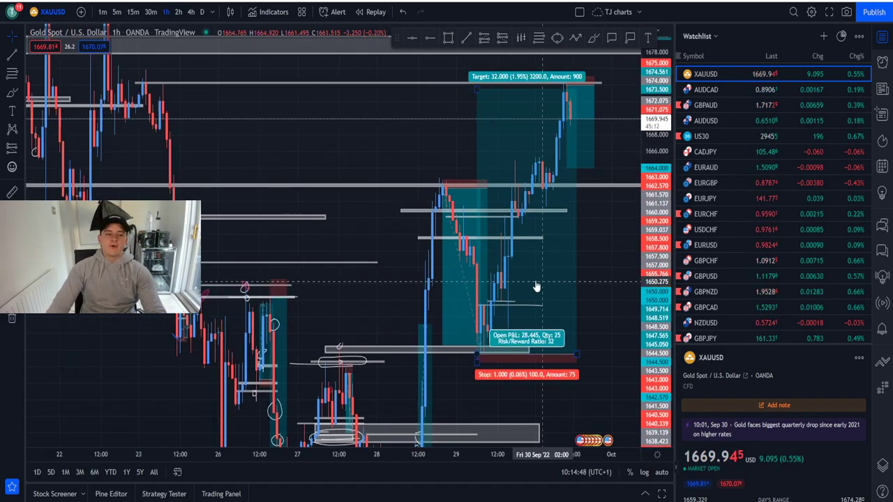
{"action": "scroll", "coordinate": [549, 315], "scroll_direction": "up", "scroll_amount": 3}
{"action": "left_click_drag", "start_coordinate": [598, 305], "coordinate": [619, 247]}
{"action": "left_click_drag", "start_coordinate": [659, 146], "coordinate": [657, 299]}
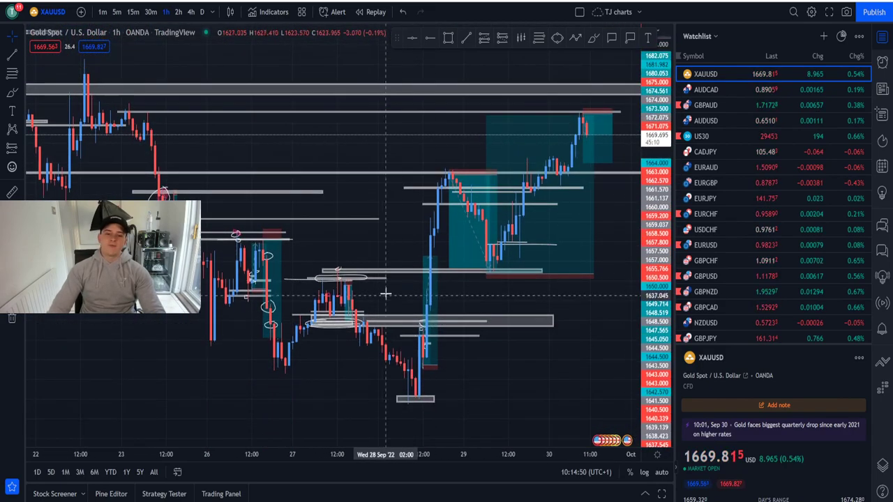
{"action": "scroll", "coordinate": [494, 254], "scroll_direction": "down", "scroll_amount": 2}
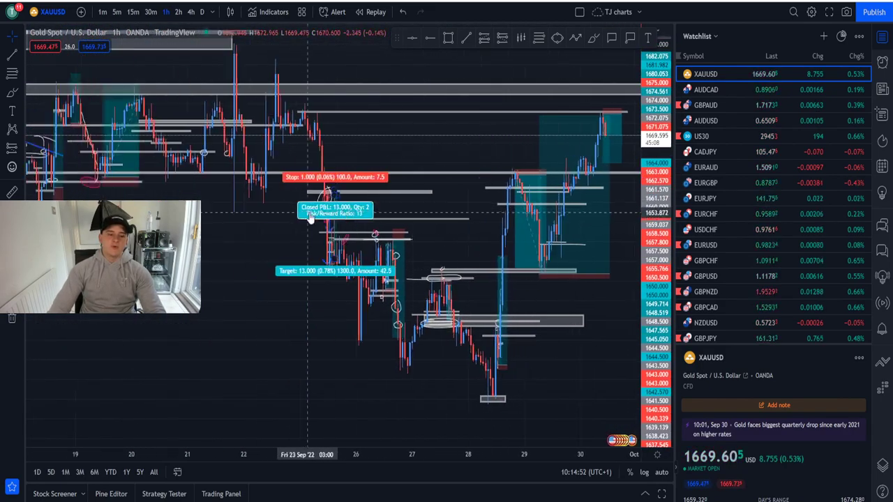
{"action": "scroll", "coordinate": [350, 179], "scroll_direction": "down", "scroll_amount": 2}
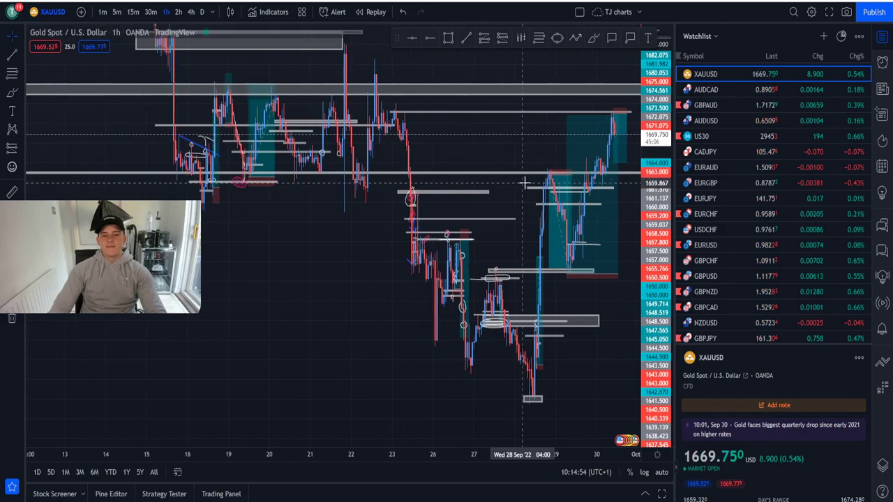
{"action": "scroll", "coordinate": [530, 177], "scroll_direction": "down", "scroll_amount": 1}
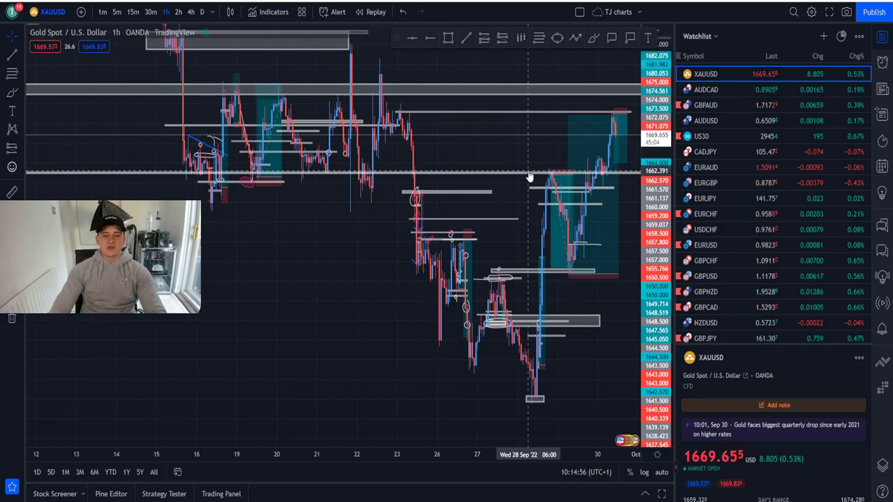
{"action": "scroll", "coordinate": [498, 167], "scroll_direction": "up", "scroll_amount": 3}
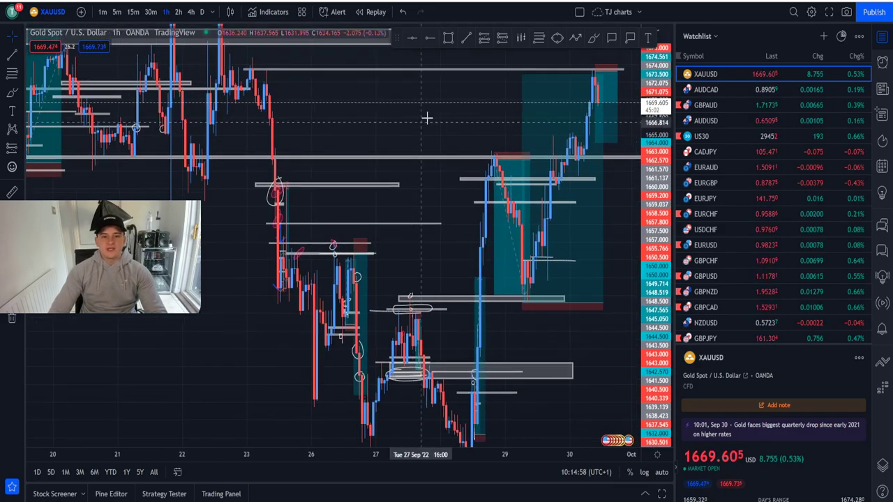
Circle the 23 September drop at the long horizontal zone with the Brush, and draw and undo an ellipse around the 28 September rally
{"action": "left_click", "coordinate": [595, 39]}
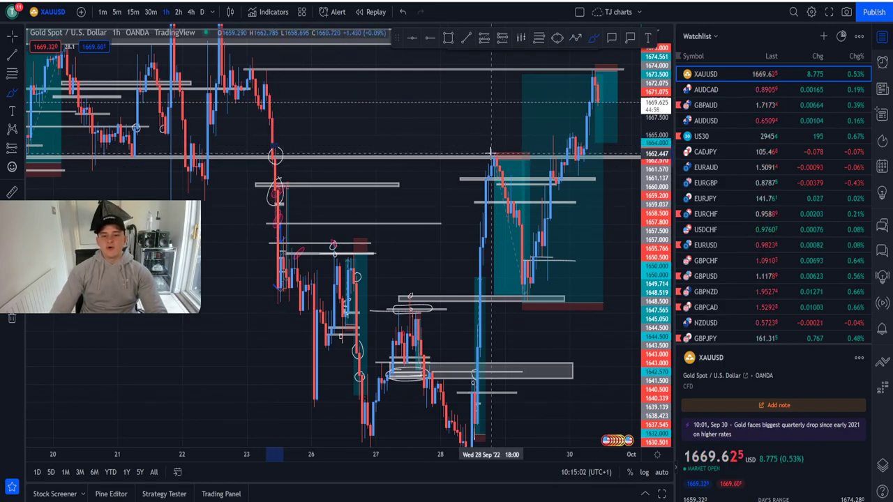
{"action": "left_click_drag", "start_coordinate": [654, 215], "coordinate": [652, 332]}
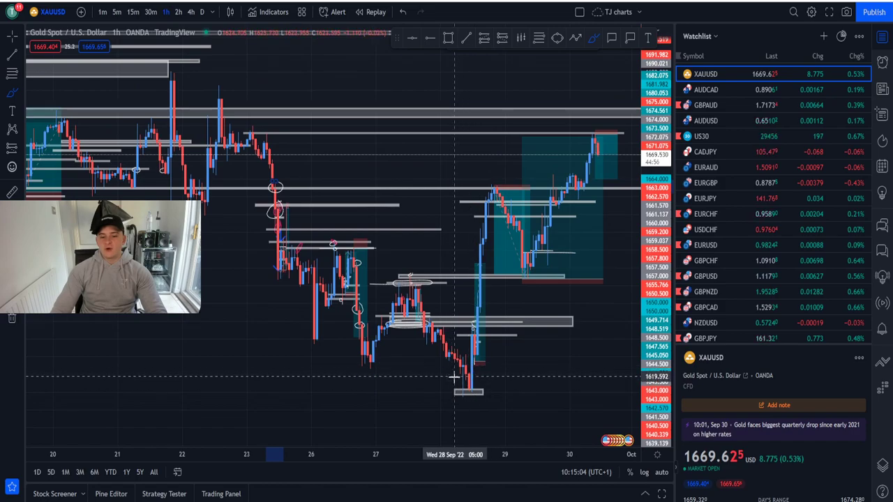
{"action": "mouse_move", "coordinate": [483, 168]}
{"action": "left_mouse_down"}
{"action": "mouse_move", "coordinate": [452, 366]}
{"action": "mouse_move", "coordinate": [514, 282]}
{"action": "mouse_move", "coordinate": [475, 176]}
{"action": "left_mouse_up"}
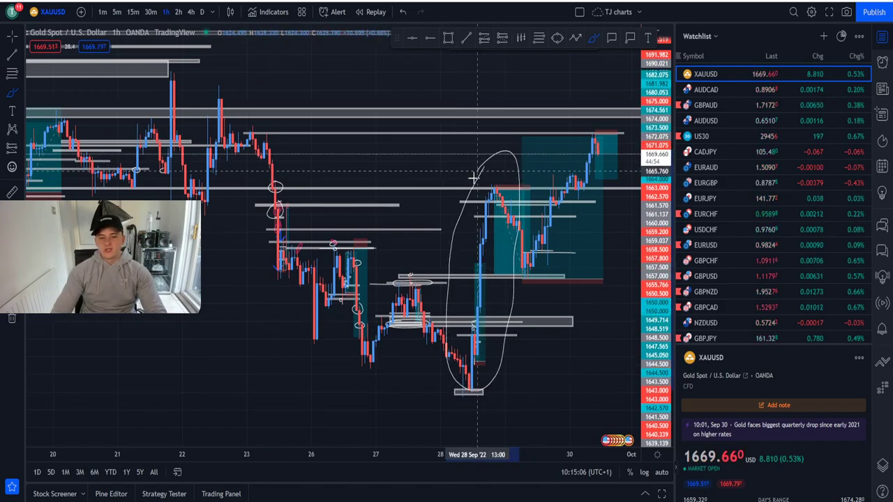
{"action": "left_click", "coordinate": [402, 12]}
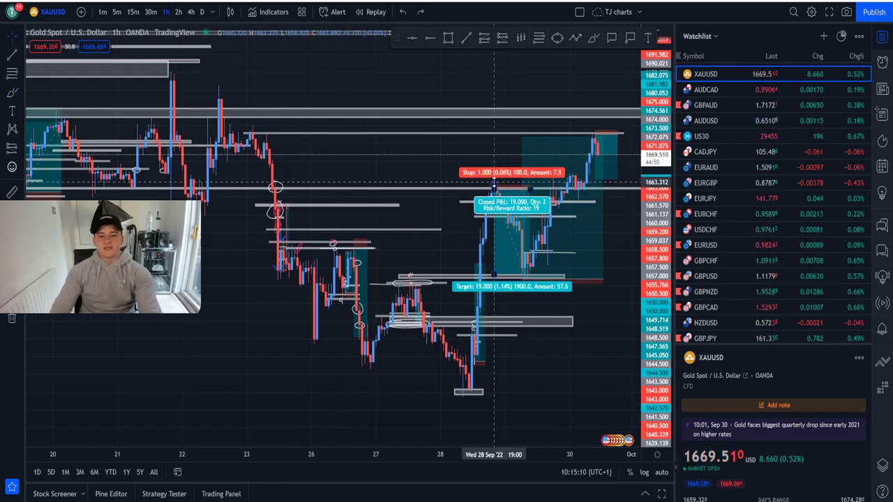
Examine the closed short from the 28 September high and the following long position on the 1-hour chart
{"action": "scroll", "coordinate": [494, 183], "scroll_direction": "up", "scroll_amount": 5}
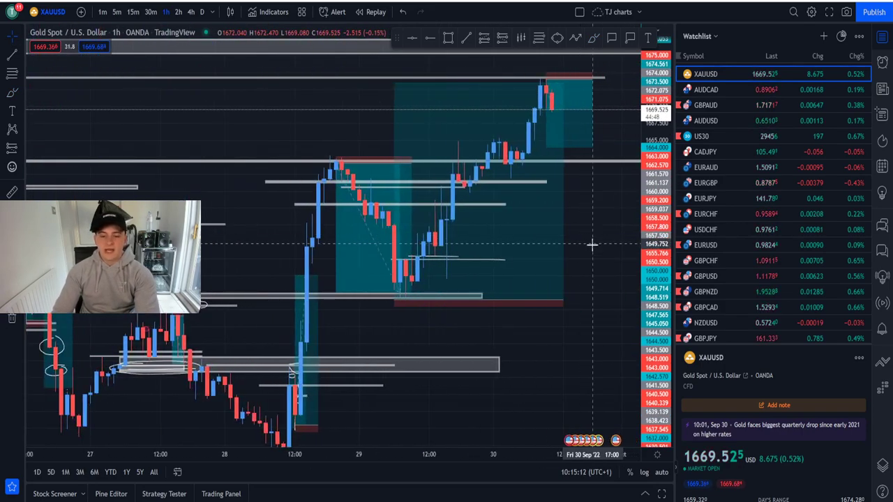
{"action": "left_click_drag", "start_coordinate": [602, 246], "coordinate": [606, 239]}
{"action": "left_click_drag", "start_coordinate": [656, 255], "coordinate": [647, 141]}
{"action": "left_click_drag", "start_coordinate": [612, 217], "coordinate": [600, 287]}
{"action": "scroll", "coordinate": [602, 285], "scroll_direction": "down", "scroll_amount": 4}
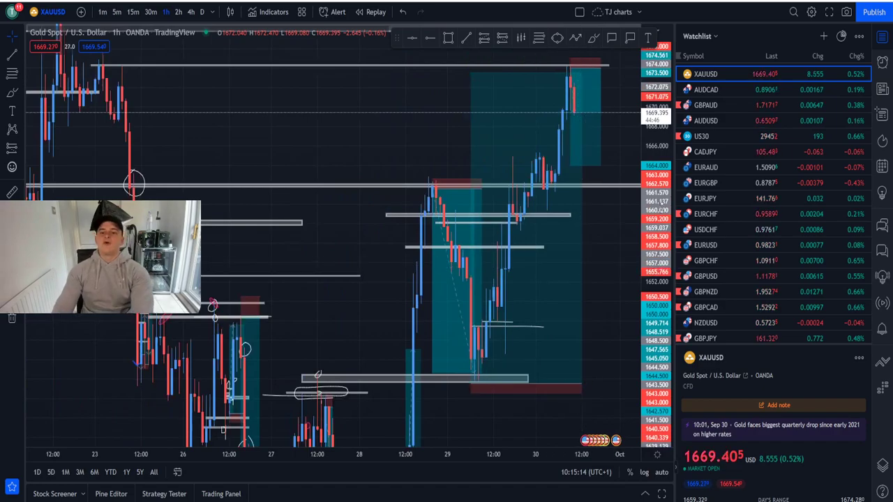
{"action": "left_click_drag", "start_coordinate": [661, 204], "coordinate": [656, 260]}
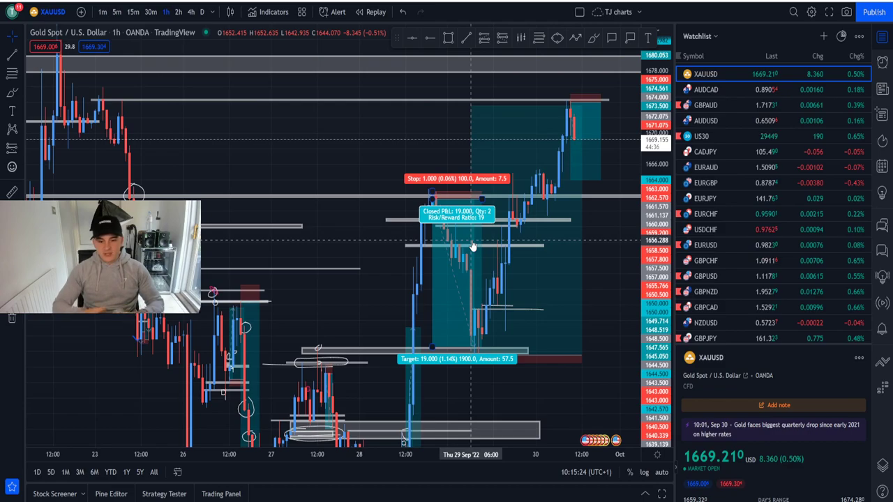
Examine the short position at 1674 on the 1-hour chart against the level drawn from the 23 September high
{"action": "left_click_drag", "start_coordinate": [609, 272], "coordinate": [596, 321]}
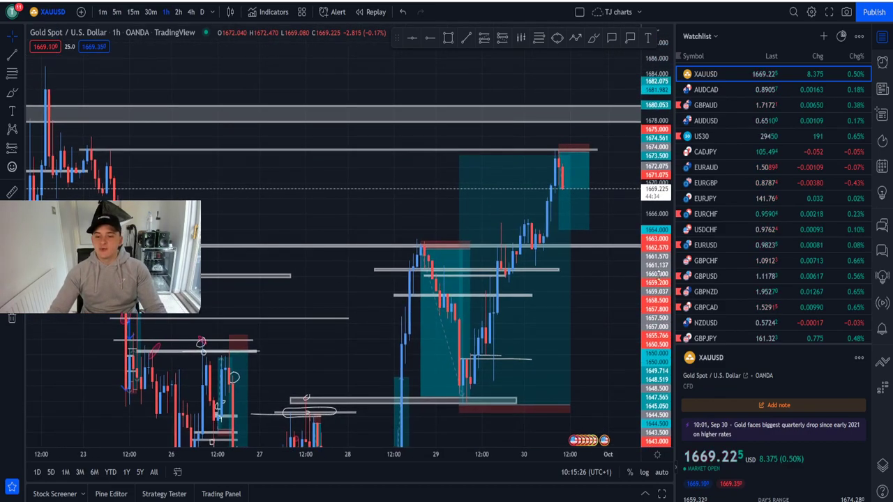
{"action": "left_click_drag", "start_coordinate": [658, 274], "coordinate": [646, 193]}
{"action": "scroll", "coordinate": [588, 195], "scroll_direction": "up", "scroll_amount": 2}
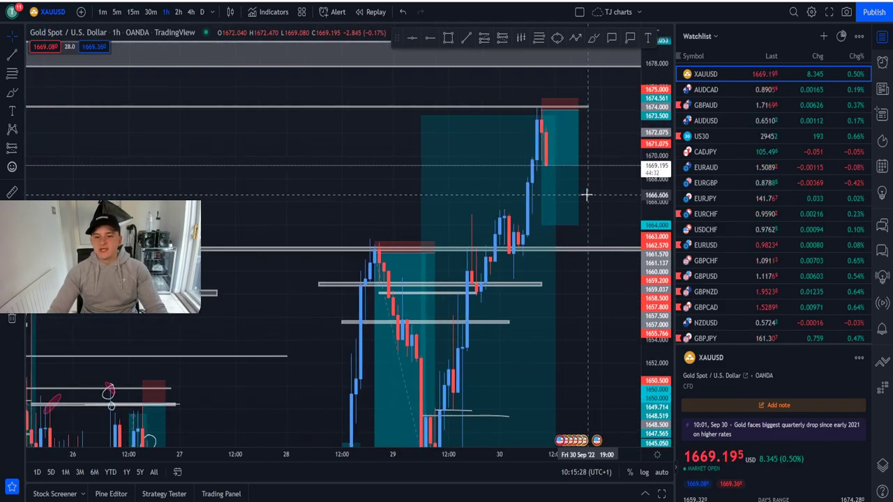
{"action": "mouse_move", "coordinate": [578, 197]}
{"action": "mouse_move", "coordinate": [654, 195]}
{"action": "left_mouse_down"}
{"action": "mouse_move", "coordinate": [650, 133]}
{"action": "mouse_move", "coordinate": [623, 171]}
{"action": "mouse_move", "coordinate": [650, 146]}
{"action": "left_mouse_up"}
{"action": "scroll", "coordinate": [612, 170], "scroll_direction": "up", "scroll_amount": 2}
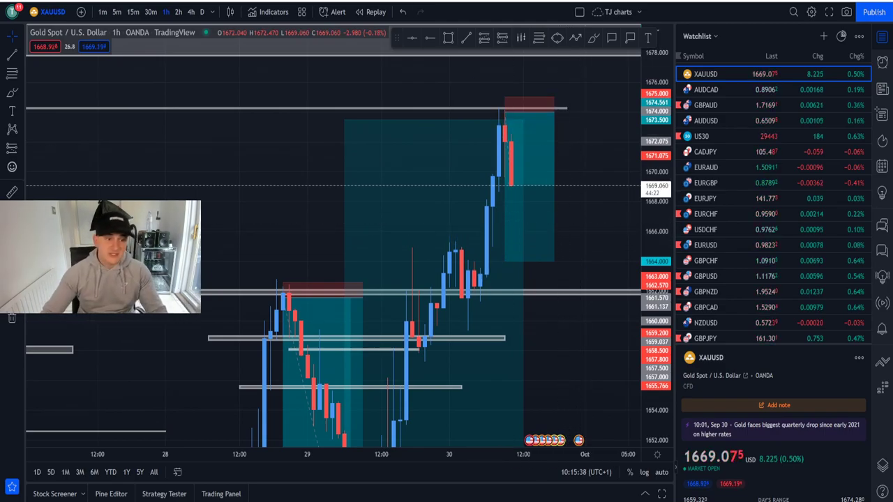
{"action": "scroll", "coordinate": [482, 105], "scroll_direction": "down", "scroll_amount": 3}
{"action": "left_click_drag", "start_coordinate": [662, 180], "coordinate": [654, 269]}
{"action": "scroll", "coordinate": [472, 153], "scroll_direction": "down", "scroll_amount": 5}
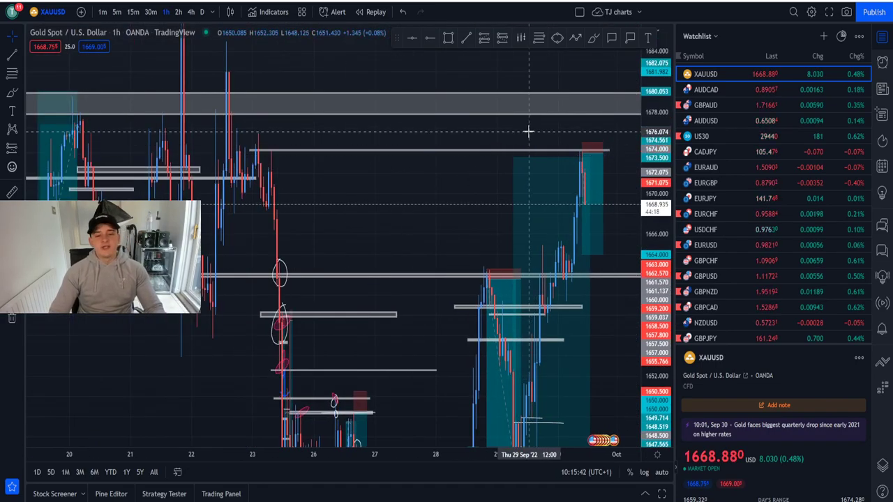
{"action": "scroll", "coordinate": [576, 175], "scroll_direction": "up", "scroll_amount": 1}
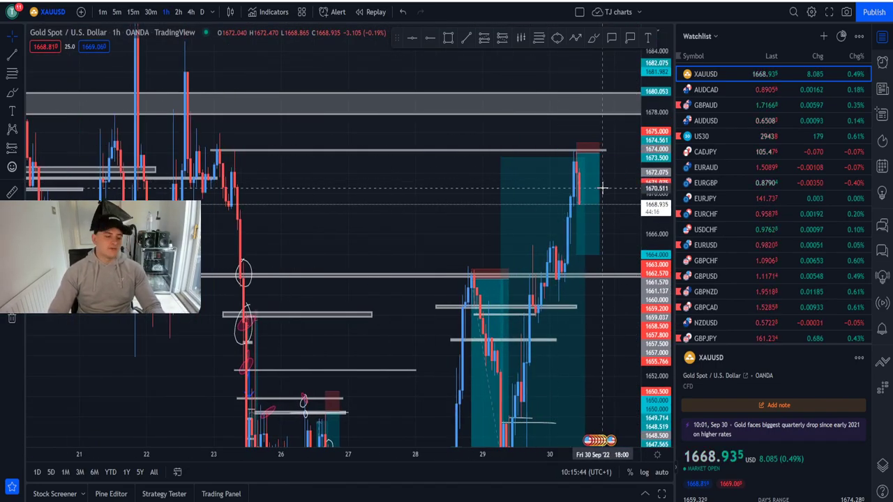
{"action": "scroll", "coordinate": [598, 223], "scroll_direction": "up", "scroll_amount": 2}
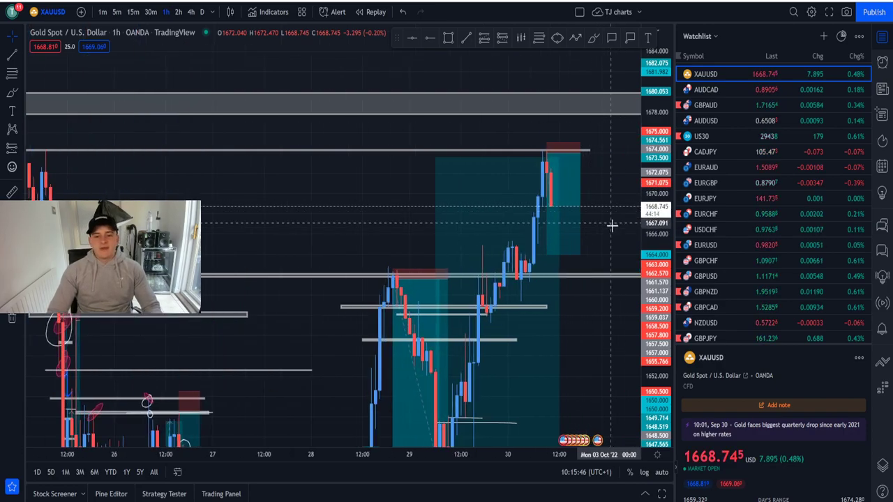
Inspect the rise into the short position on the 15-minute chart, and return to the 1-hour chart
{"action": "left_click", "coordinate": [134, 14]}
{"action": "left_click_drag", "start_coordinate": [656, 230], "coordinate": [656, 200]}
{"action": "left_click_drag", "start_coordinate": [627, 338], "coordinate": [609, 234]}
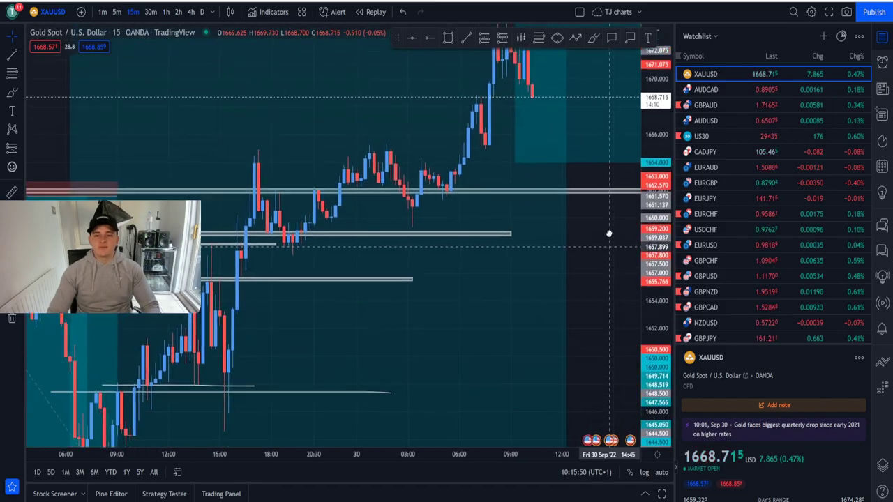
{"action": "left_click", "coordinate": [164, 12]}
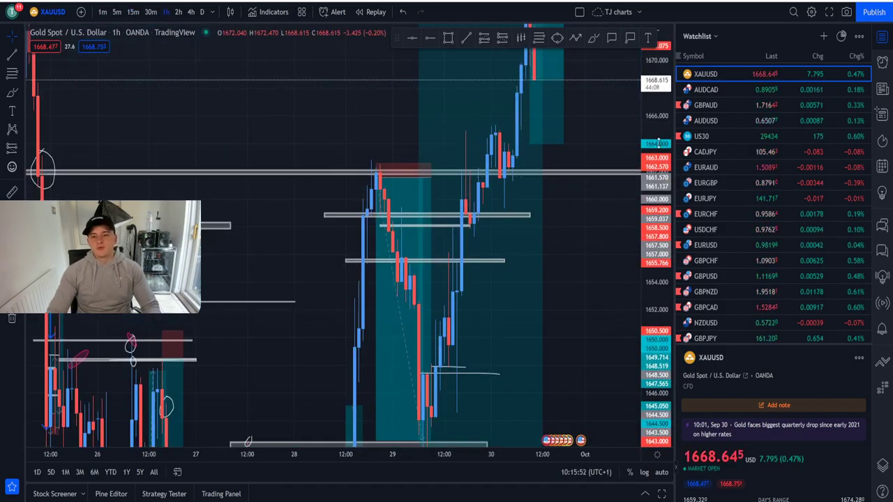
Review the latest short, the closed short and the long position on the 1-hour chart against the swings since 19 September
{"action": "scroll", "coordinate": [604, 280], "scroll_direction": "up", "scroll_amount": 3}
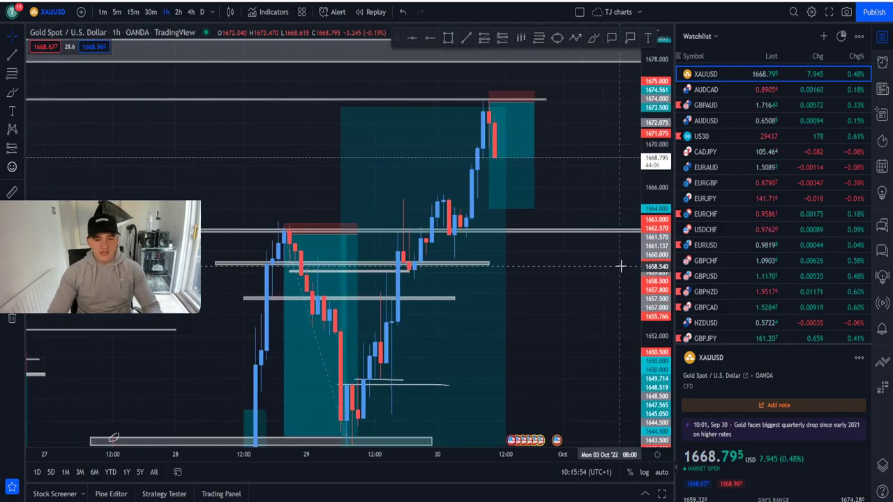
{"action": "scroll", "coordinate": [617, 275], "scroll_direction": "up", "scroll_amount": 2}
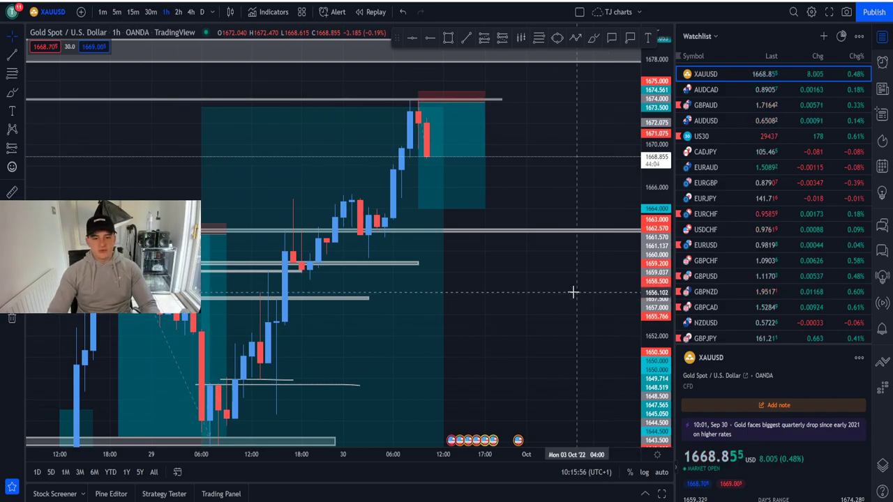
{"action": "scroll", "coordinate": [572, 292], "scroll_direction": "down", "scroll_amount": 4}
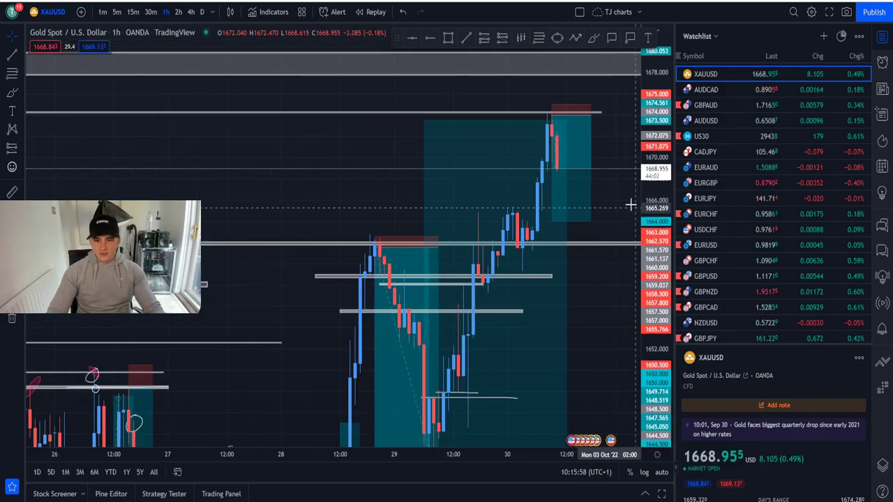
{"action": "scroll", "coordinate": [554, 116], "scroll_direction": "down", "scroll_amount": 5}
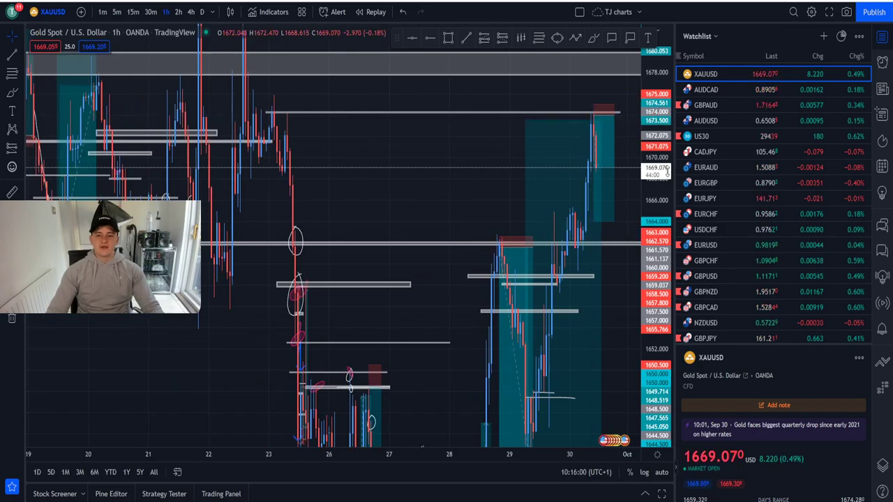
{"action": "left_click_drag", "start_coordinate": [666, 171], "coordinate": [641, 259]}
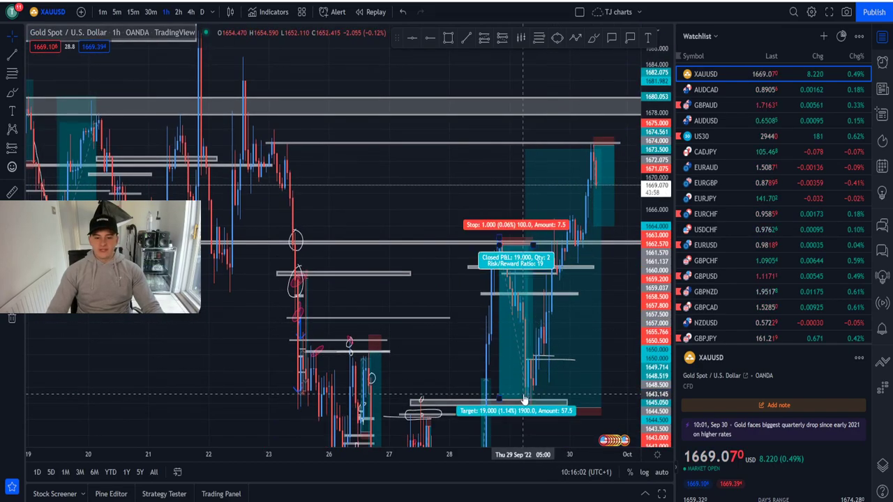
{"action": "left_click_drag", "start_coordinate": [662, 245], "coordinate": [609, 277]}
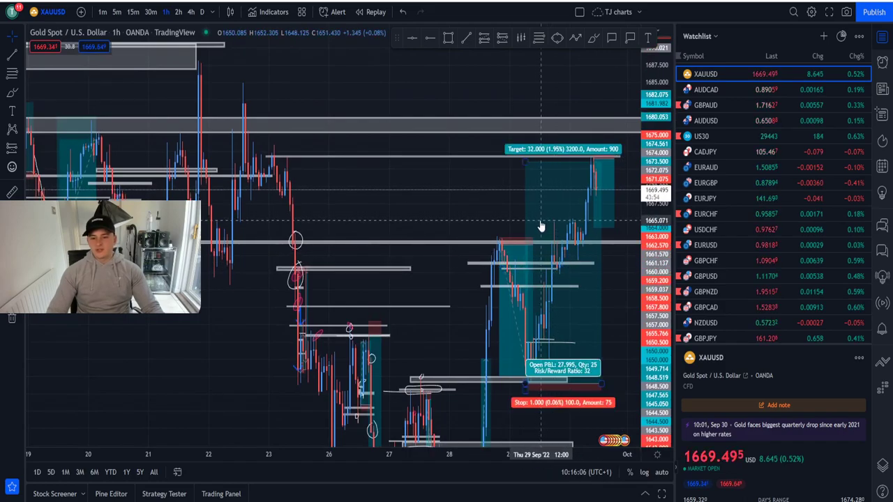
{"action": "scroll", "coordinate": [612, 342], "scroll_direction": "down", "scroll_amount": 2}
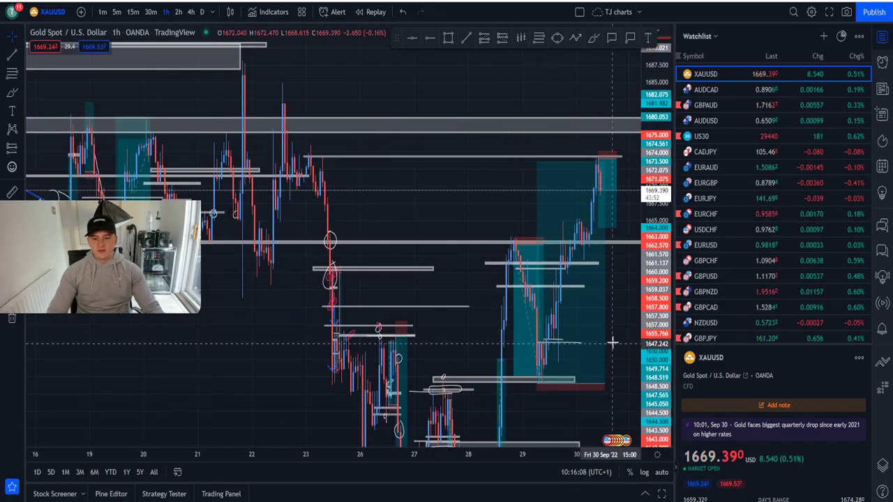
Switch to the 4-hour chart and examine the long and short positions against the wide grey zone above 1674
{"action": "left_click", "coordinate": [194, 12]}
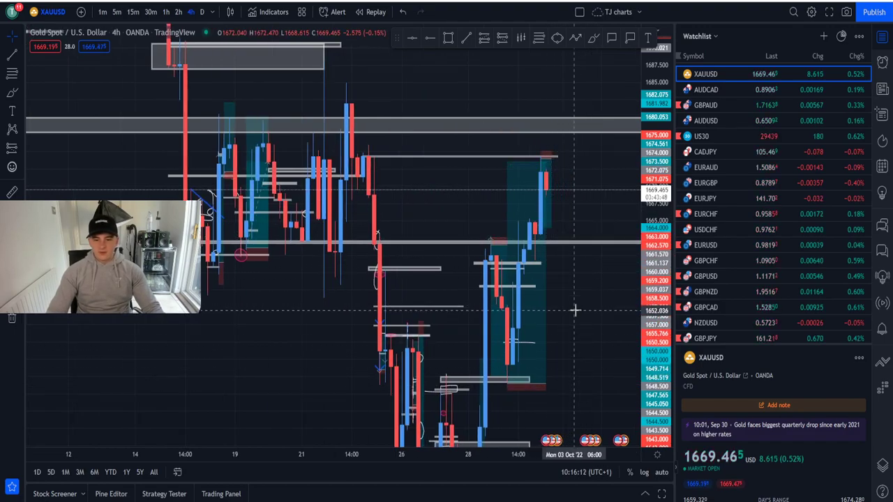
{"action": "left_click_drag", "start_coordinate": [657, 289], "coordinate": [655, 235]}
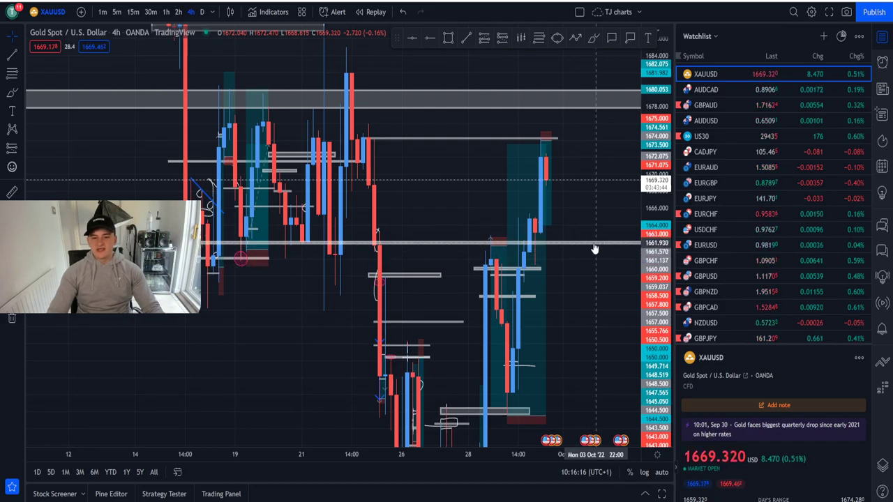
{"action": "left_click_drag", "start_coordinate": [656, 249], "coordinate": [654, 184]}
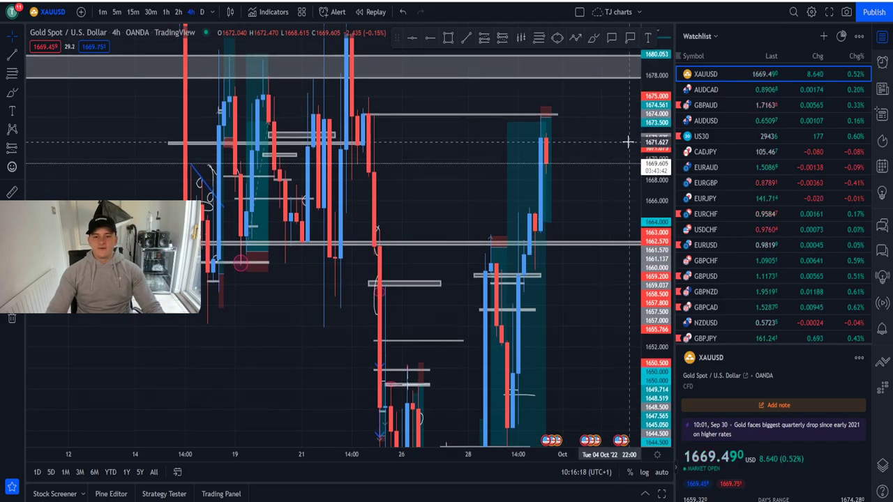
{"action": "left_click_drag", "start_coordinate": [652, 255], "coordinate": [650, 314]}
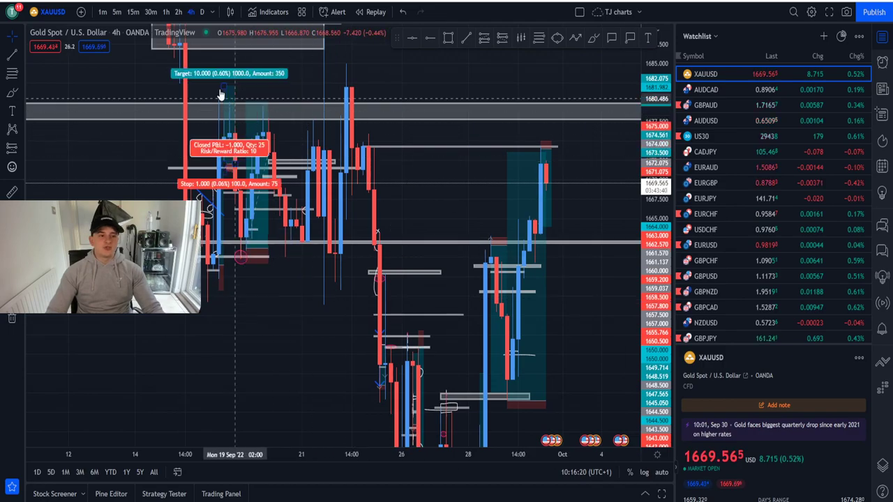
Check the positions on the 15-minute and 1-hour charts, and switch to the daily chart
{"action": "left_click", "coordinate": [132, 14]}
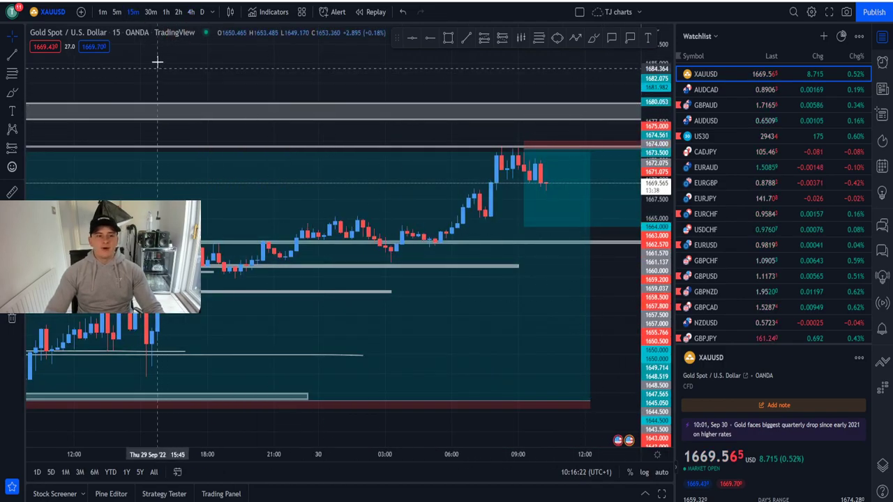
{"action": "left_click", "coordinate": [165, 12]}
{"action": "left_click", "coordinate": [202, 12]}
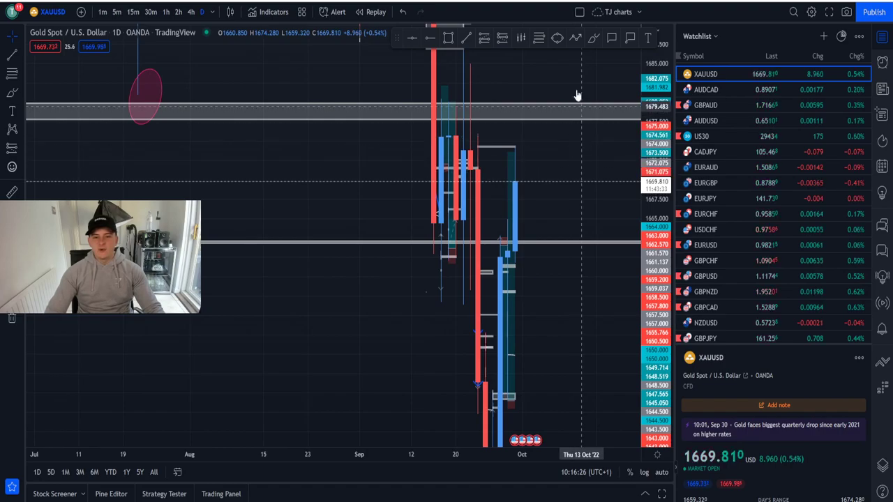
Circle the area around 1670 and the candle wick near 1675 on the daily chart, and remove both brush marks
{"action": "left_click_drag", "start_coordinate": [476, 167], "coordinate": [469, 178]}
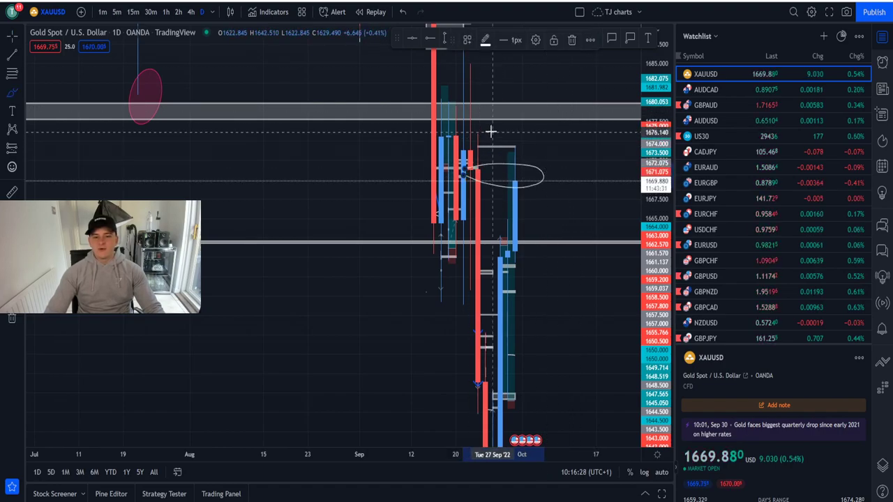
{"action": "left_click_drag", "start_coordinate": [491, 131], "coordinate": [479, 130]}
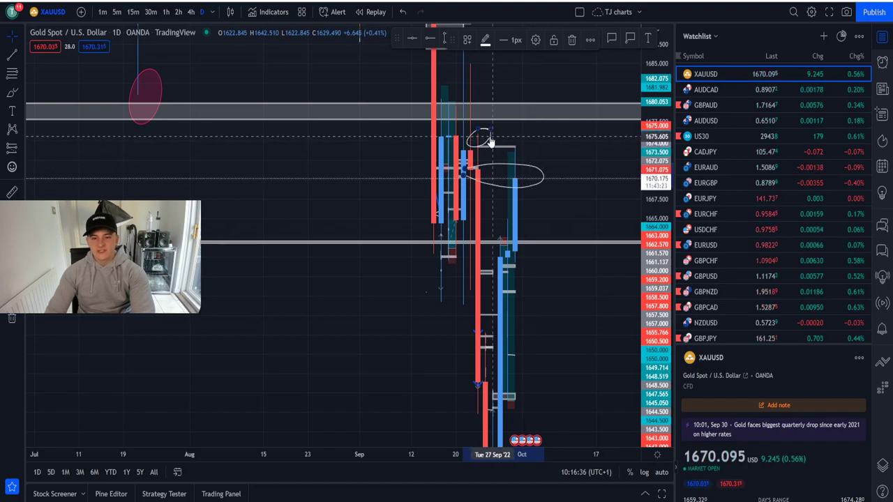
{"action": "key", "text": "Delete"}
{"action": "left_click", "coordinate": [536, 188]}
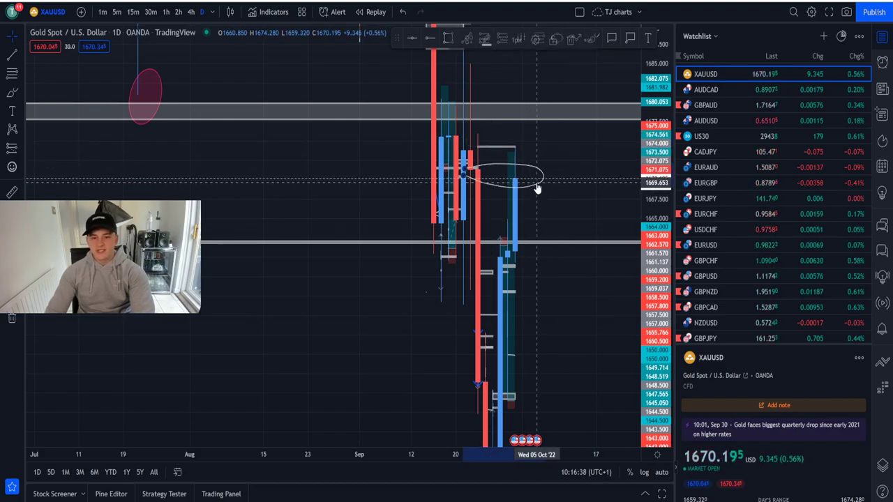
{"action": "key", "text": "Delete"}
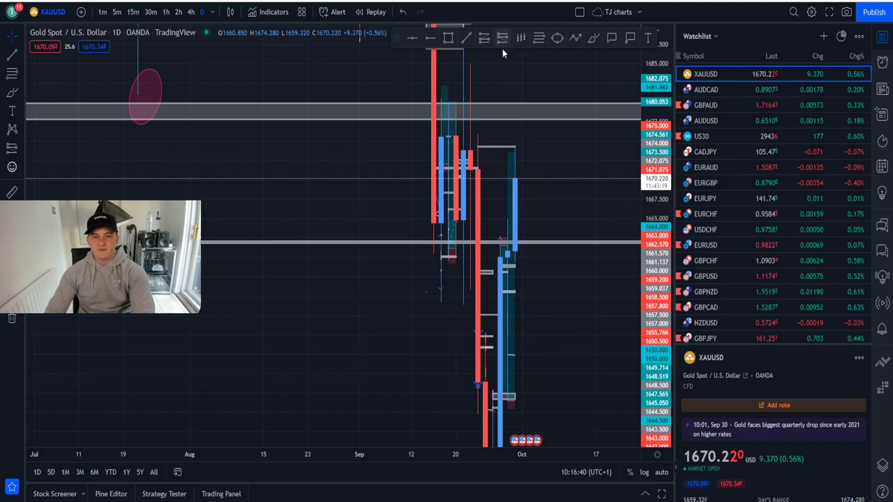
Brush two near-horizontal lines just above the narrow grey level near 1663, and undo them after a 5-minute chart check
{"action": "left_click", "coordinate": [593, 39]}
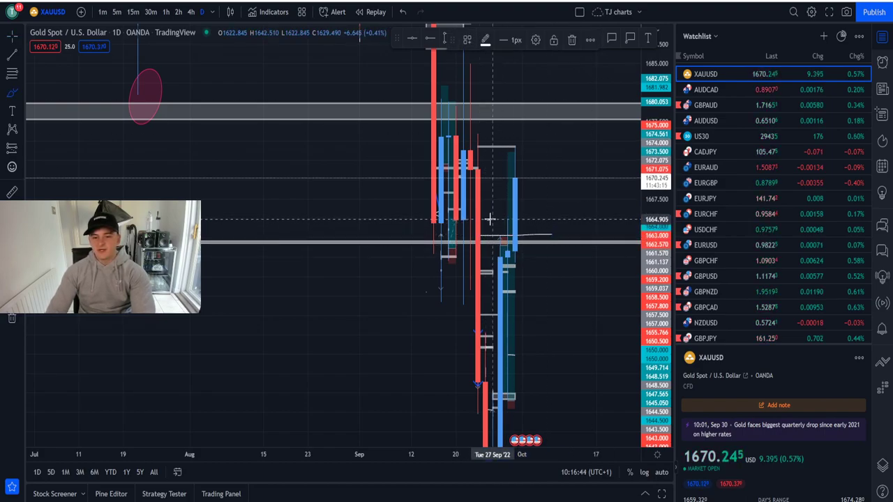
{"action": "left_click_drag", "start_coordinate": [491, 219], "coordinate": [571, 225]}
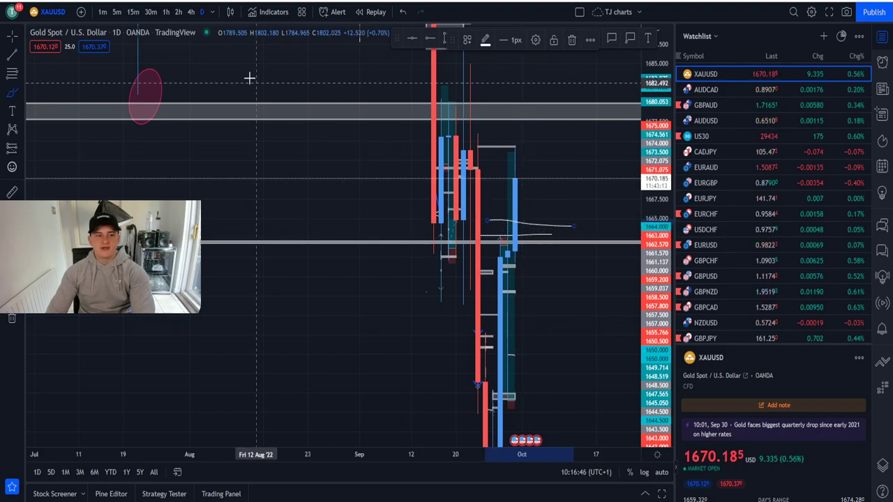
{"action": "left_click", "coordinate": [117, 12]}
{"action": "scroll", "coordinate": [566, 246], "scroll_direction": "down", "scroll_amount": 2}
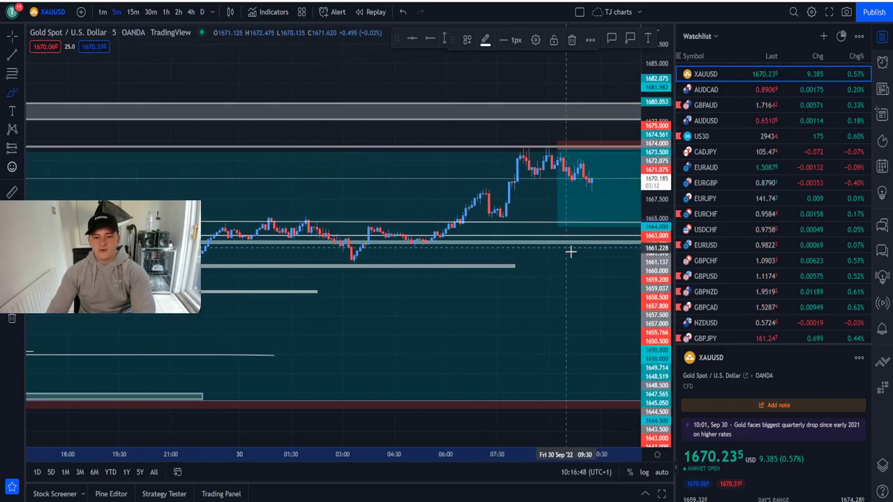
{"action": "left_click", "coordinate": [402, 13]}
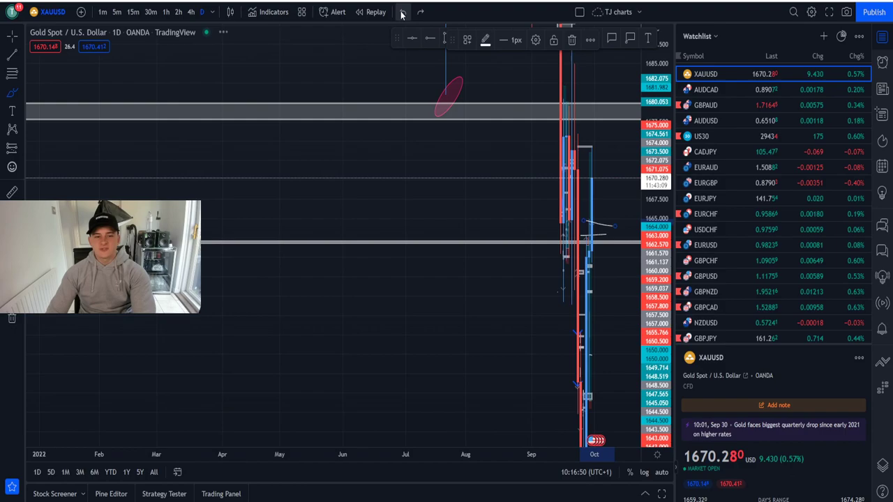
{"action": "left_click", "coordinate": [402, 14]}
Examine the late-September candles on the daily chart, and review the long and short positions on the 1-hour chart
{"action": "scroll", "coordinate": [535, 233], "scroll_direction": "up", "scroll_amount": 5}
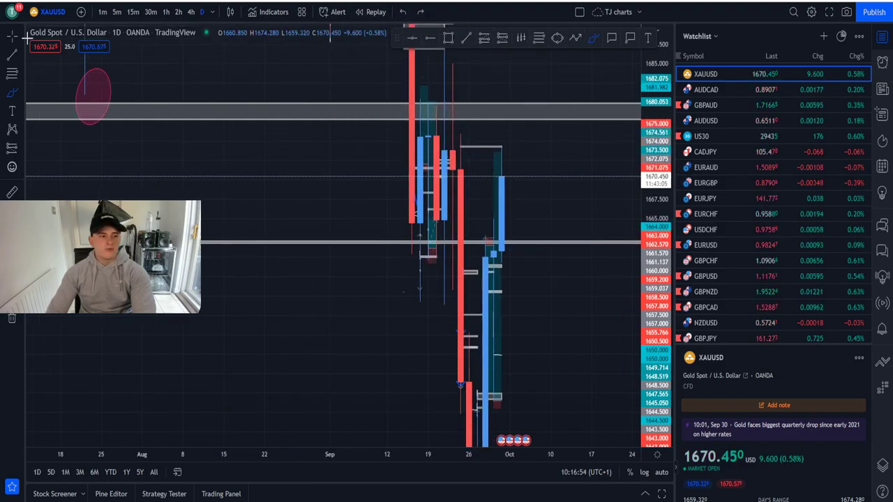
{"action": "scroll", "coordinate": [533, 231], "scroll_direction": "up", "scroll_amount": 3}
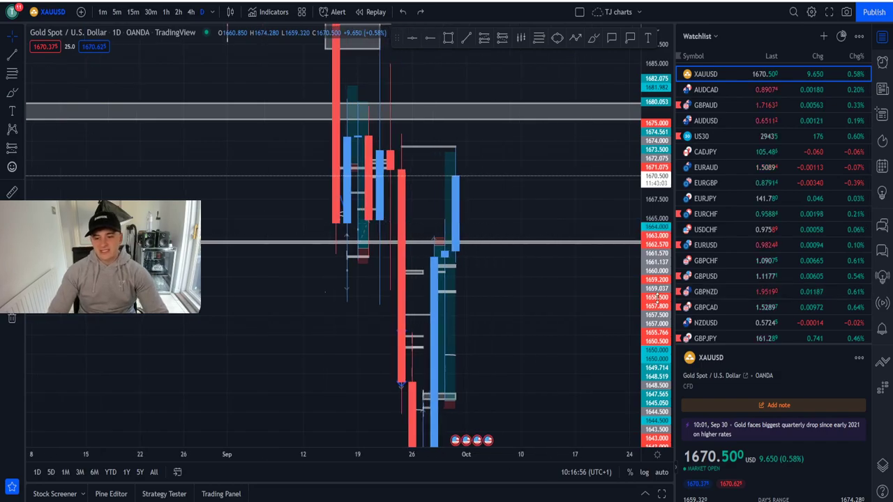
{"action": "left_click_drag", "start_coordinate": [660, 244], "coordinate": [664, 295]}
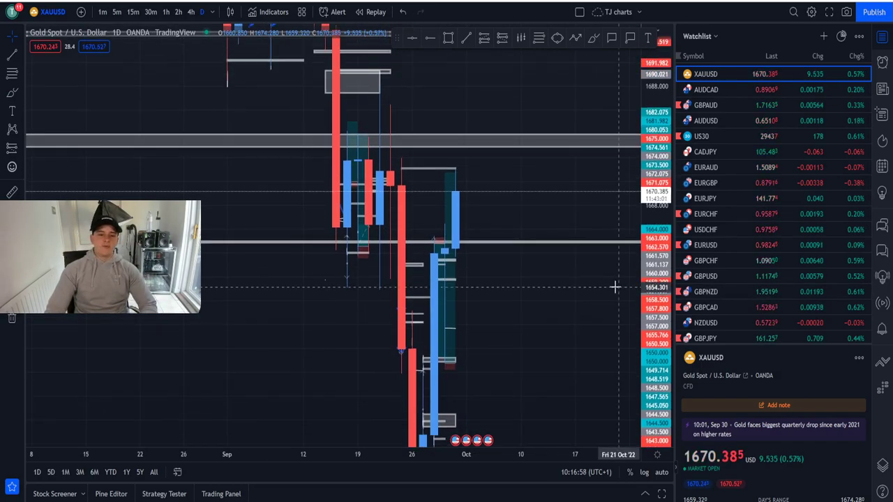
{"action": "left_click", "coordinate": [162, 12]}
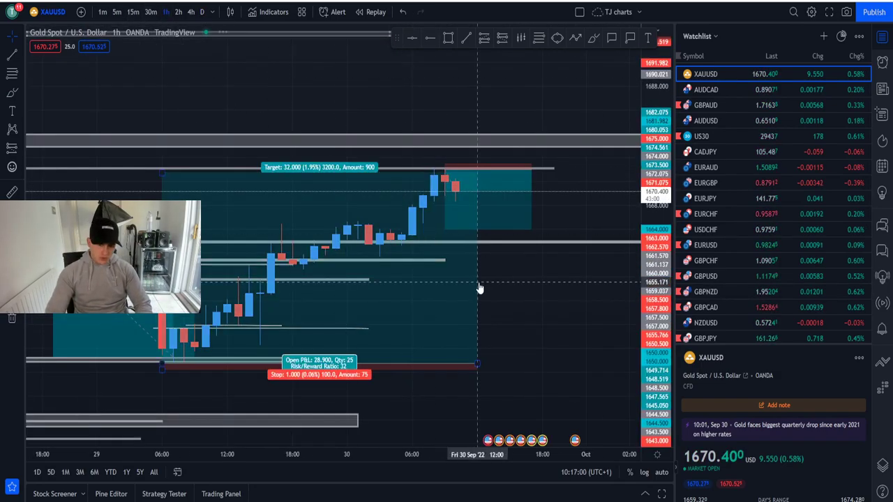
{"action": "scroll", "coordinate": [478, 289], "scroll_direction": "up", "scroll_amount": 2}
{"action": "left_click_drag", "start_coordinate": [661, 298], "coordinate": [659, 234]}
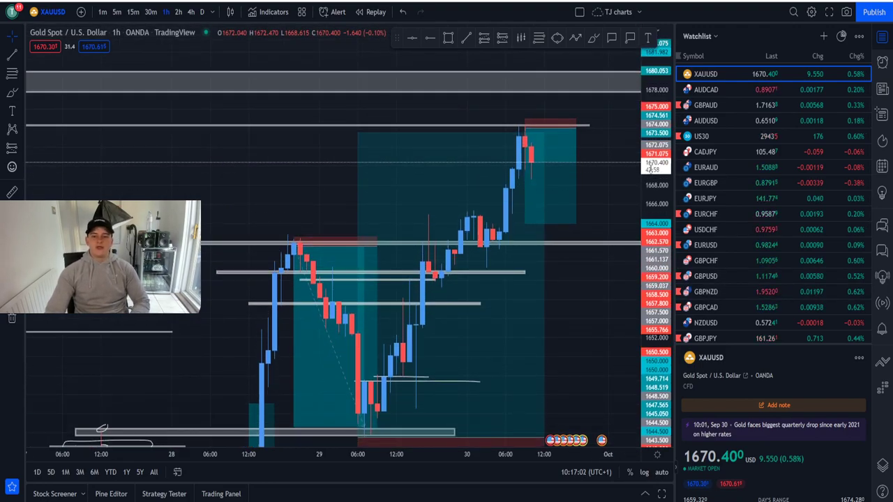
{"action": "left_click_drag", "start_coordinate": [650, 168], "coordinate": [638, 304]}
{"action": "scroll", "coordinate": [603, 305], "scroll_direction": "up", "scroll_amount": 1}
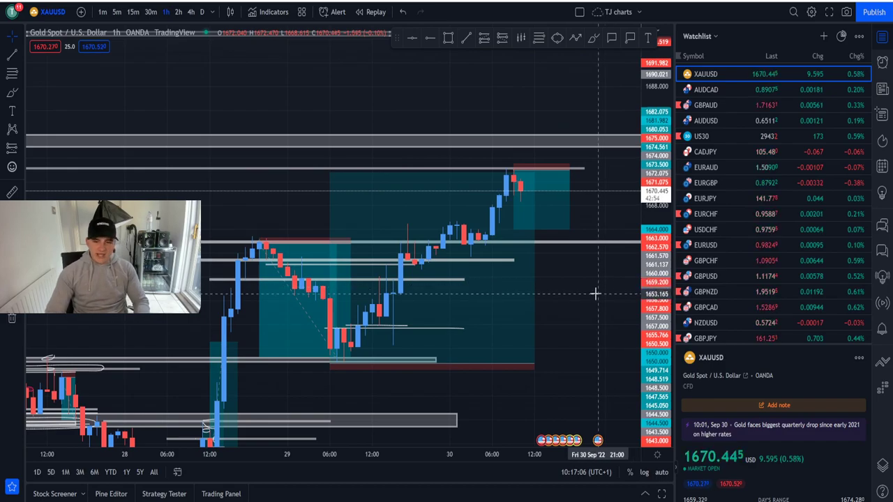
Inspect the latest short position on the 15-minute and 5-minute charts, comparing it with the wider swings on the 1-hour chart
{"action": "left_click", "coordinate": [133, 13]}
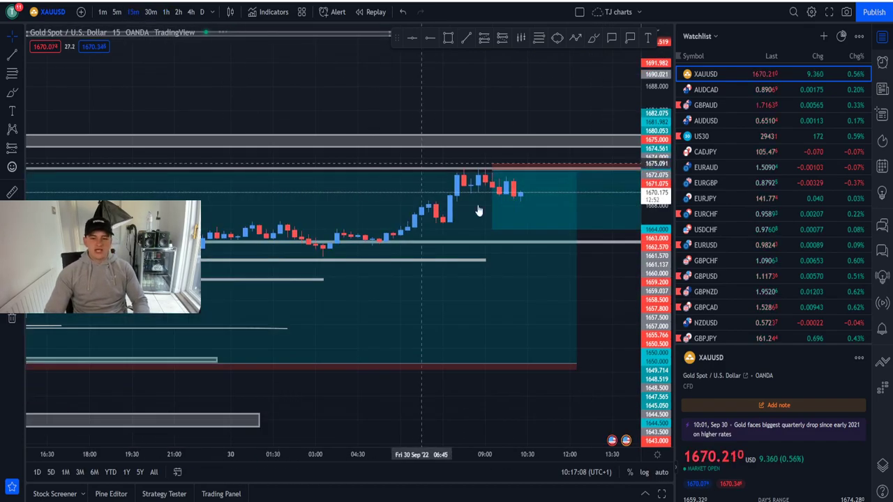
{"action": "scroll", "coordinate": [611, 249], "scroll_direction": "down", "scroll_amount": 5}
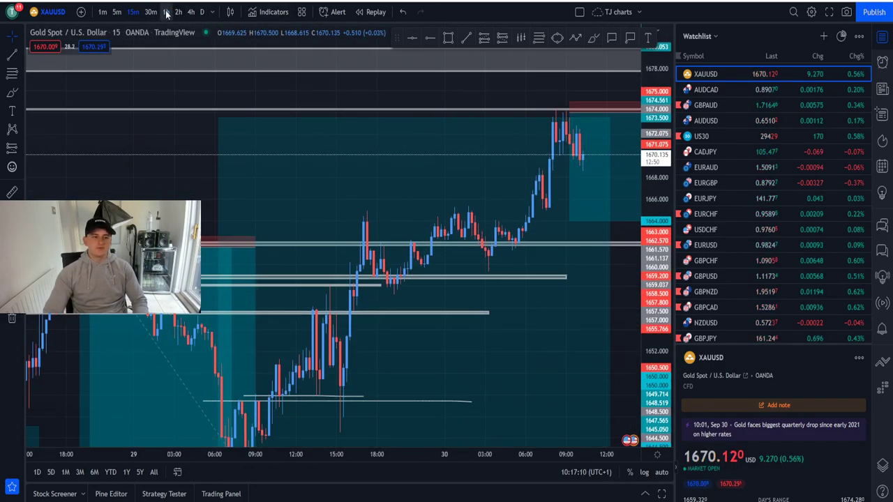
{"action": "left_click", "coordinate": [167, 12]}
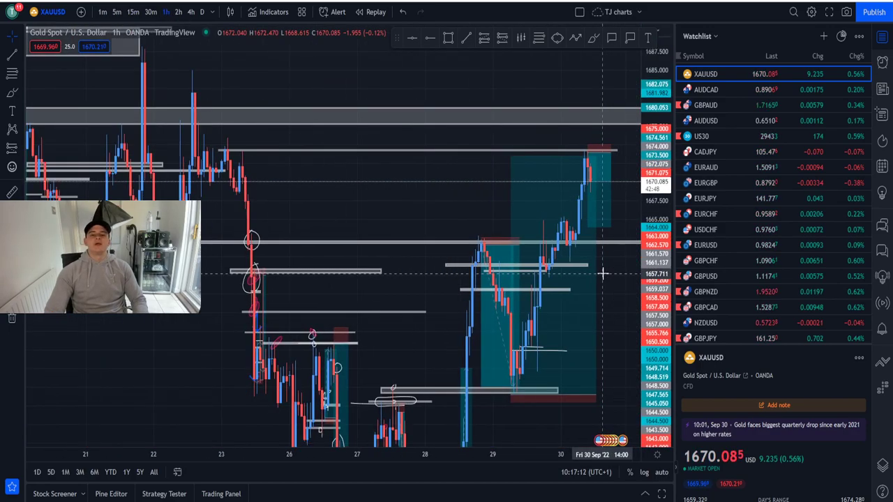
{"action": "scroll", "coordinate": [604, 268], "scroll_direction": "up", "scroll_amount": 1}
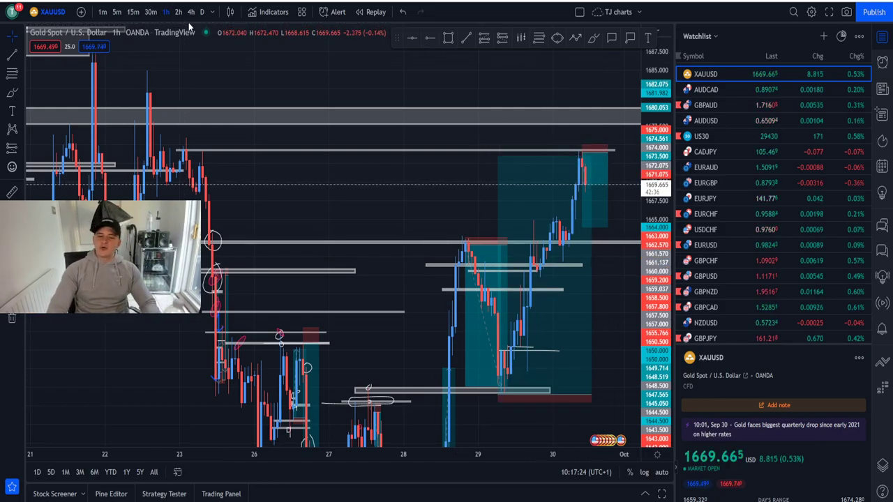
{"action": "left_click", "coordinate": [109, 13]}
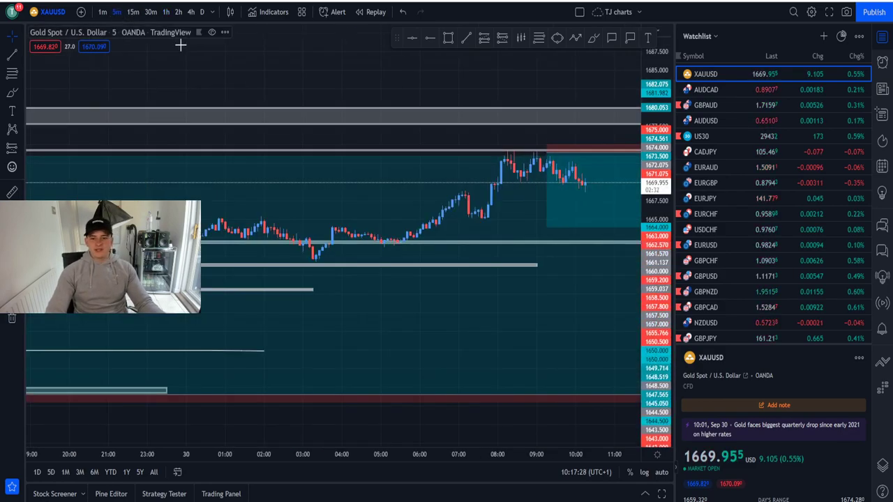
{"action": "left_click", "coordinate": [166, 12]}
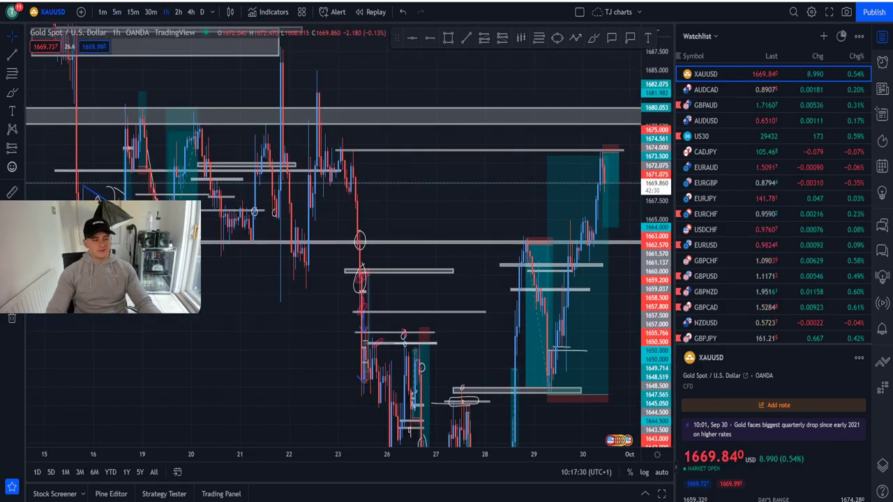